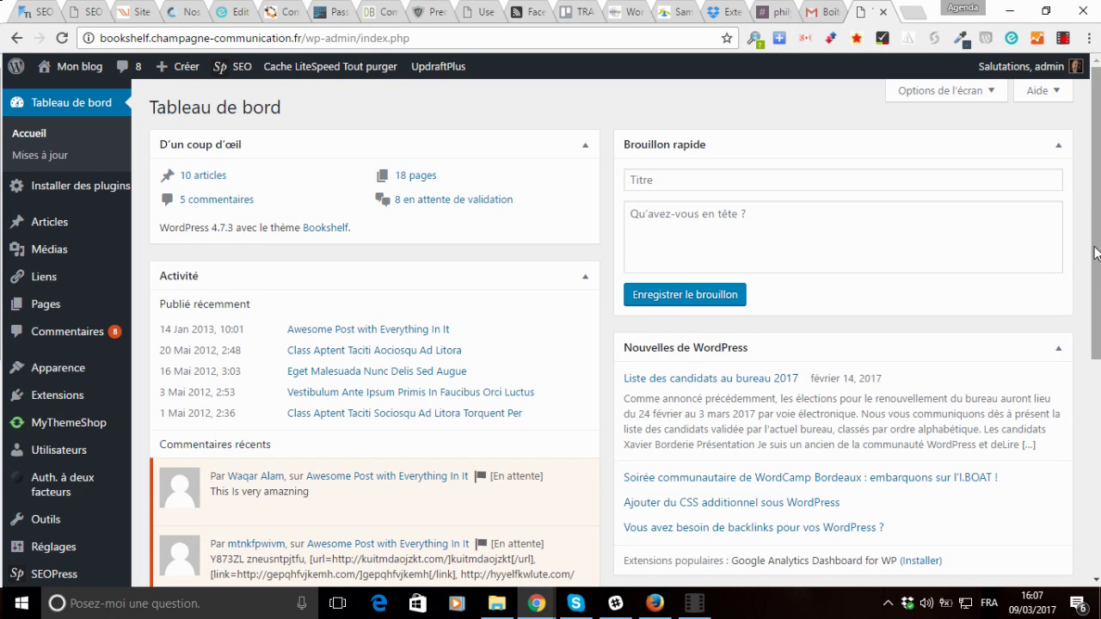
Open the Loco Translate home page and review its recently updated, active theme and running plugin bundles
drag(1098, 254, 1098, 379)
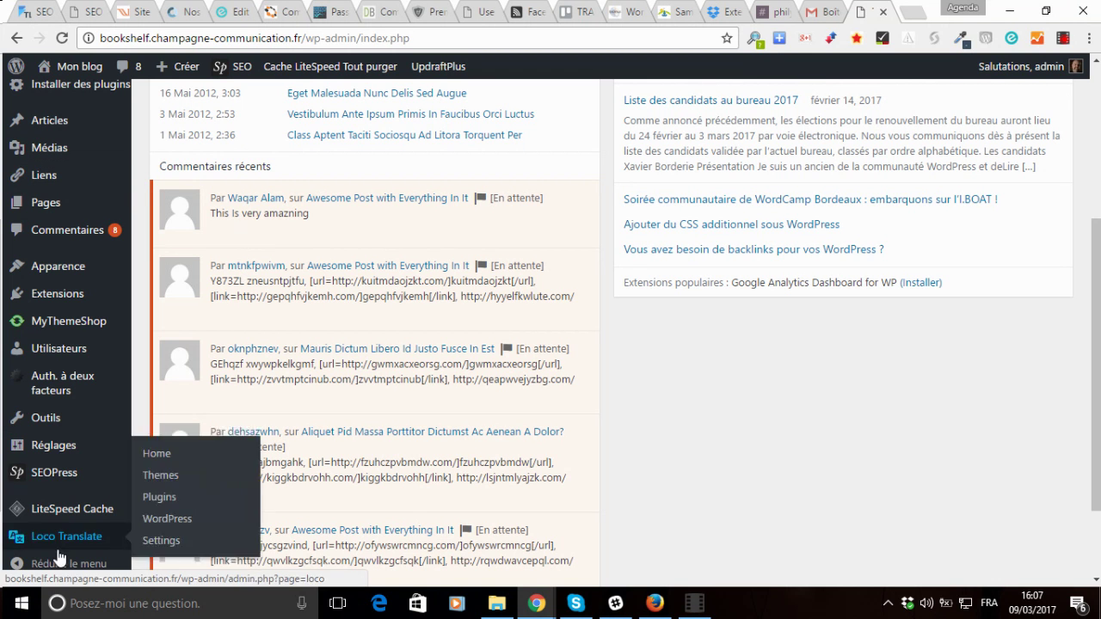
mouse_move(43, 547)
click(155, 461)
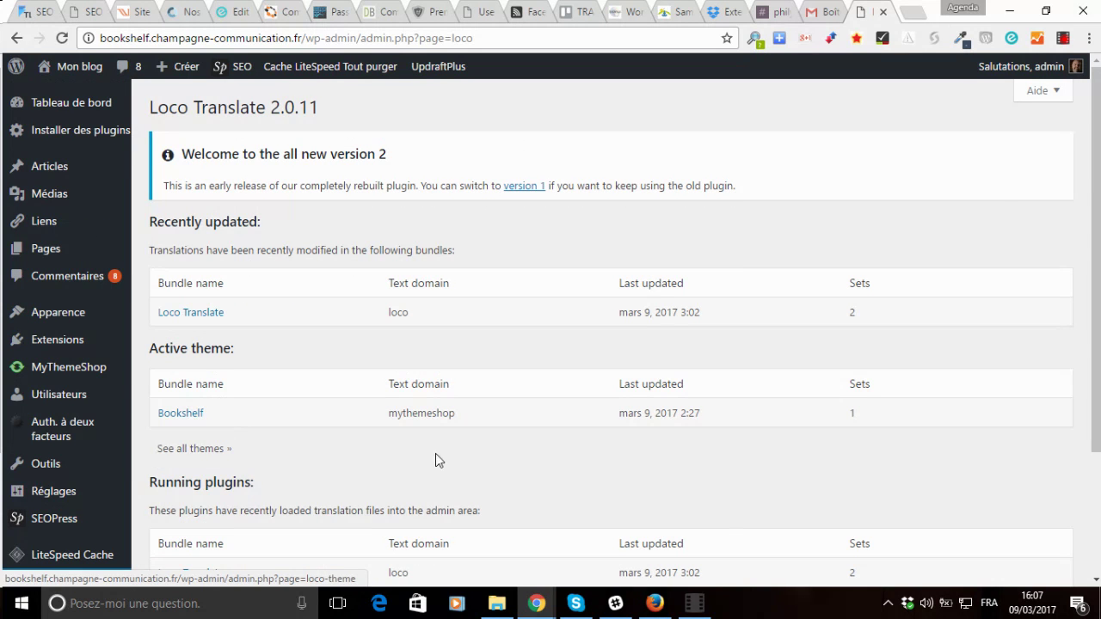
drag(1094, 187, 1098, 314)
scroll(486, 413, up, 2)
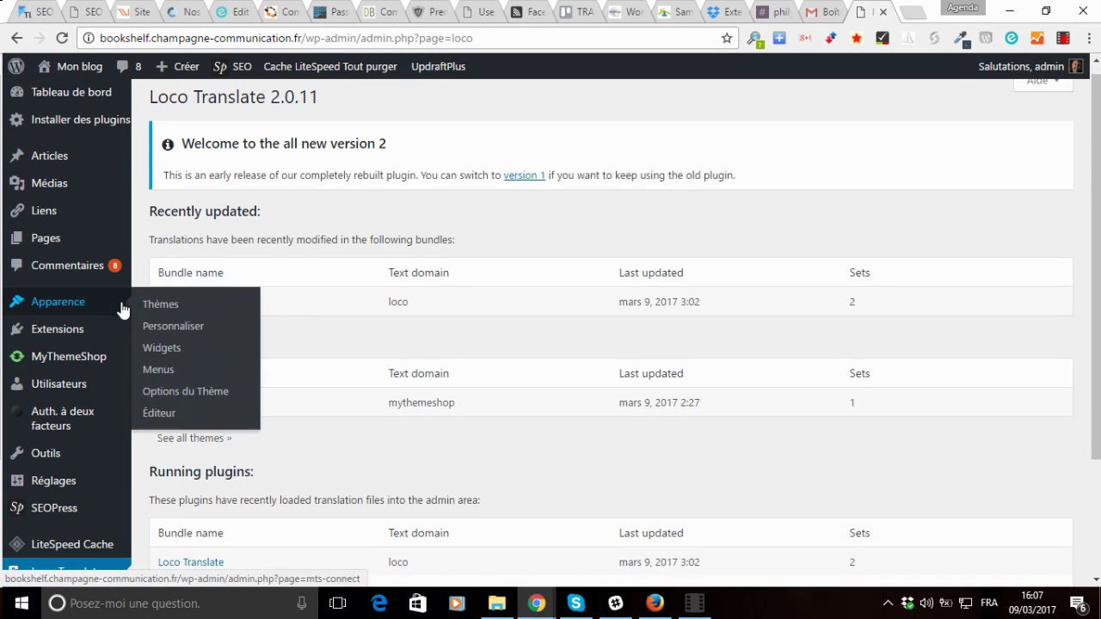
scroll(475, 399, down, 2)
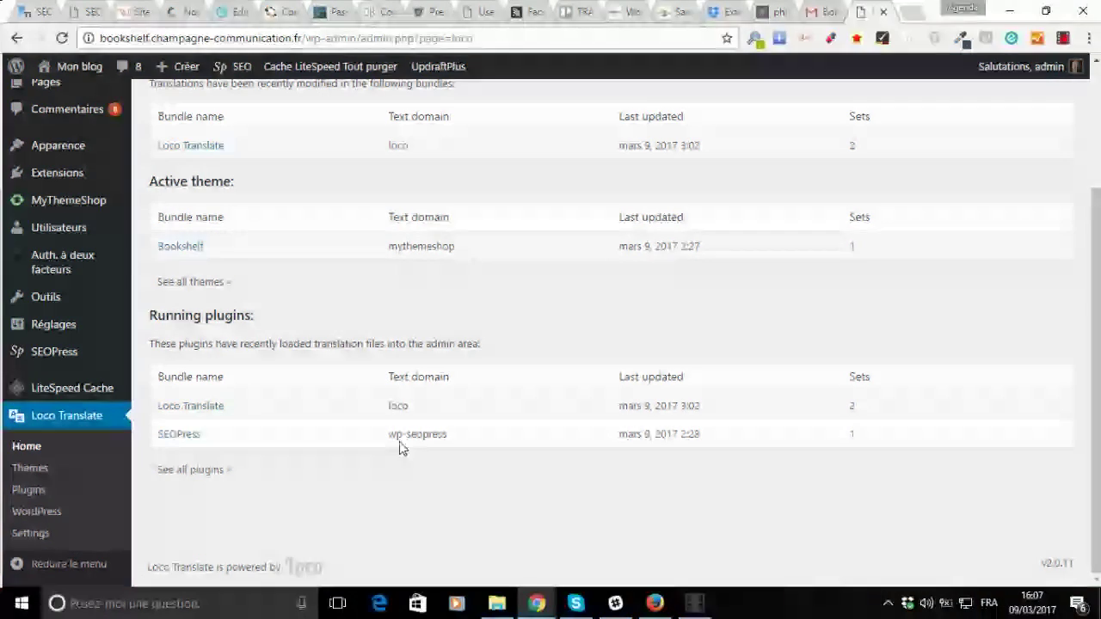
Review the lists of translatable themes and translatable plugins in Loco Translate
click(21, 469)
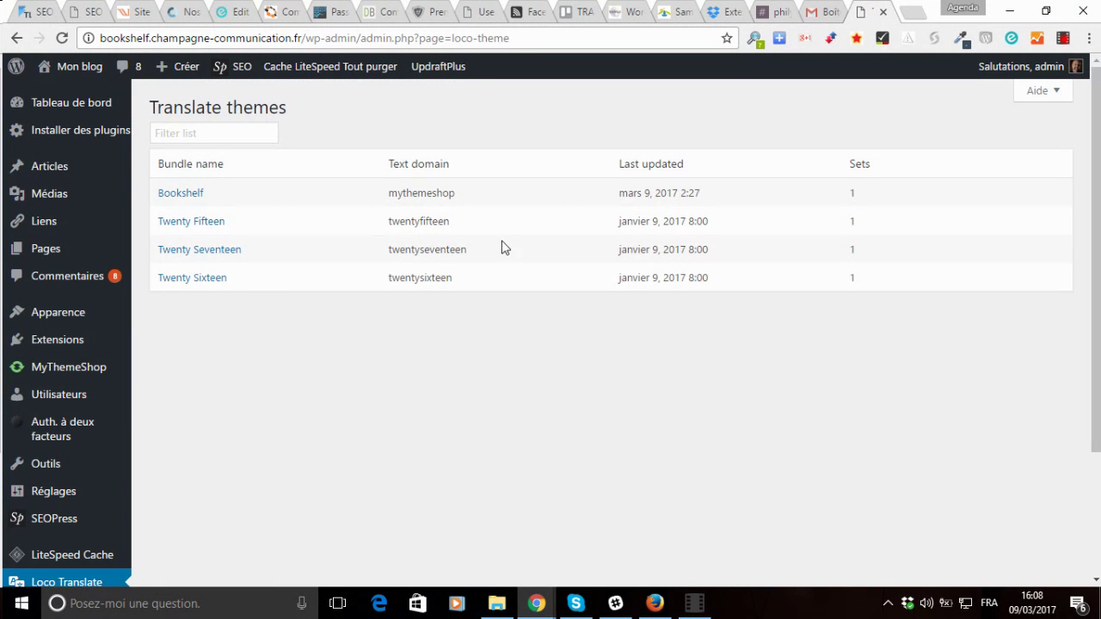
scroll(394, 424, down, 2)
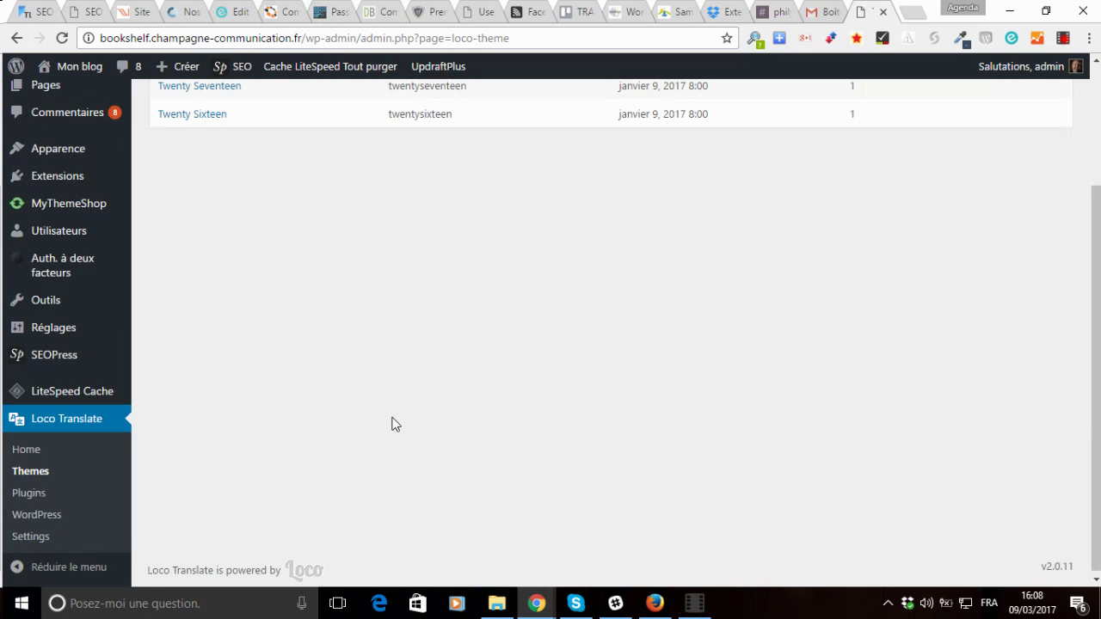
click(37, 492)
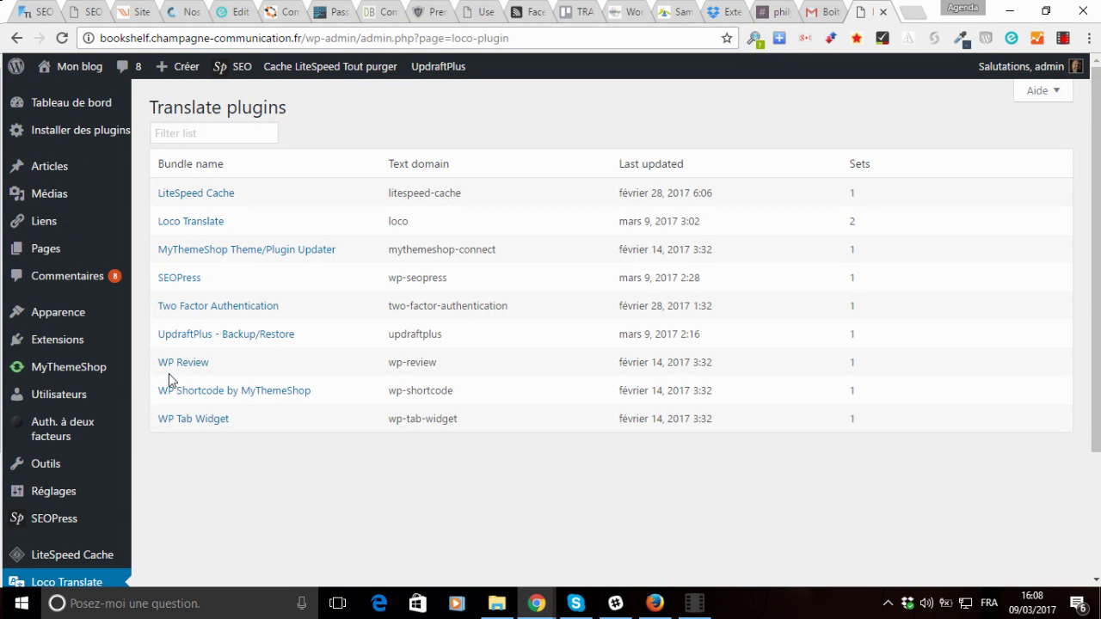
scroll(193, 484, down, 3)
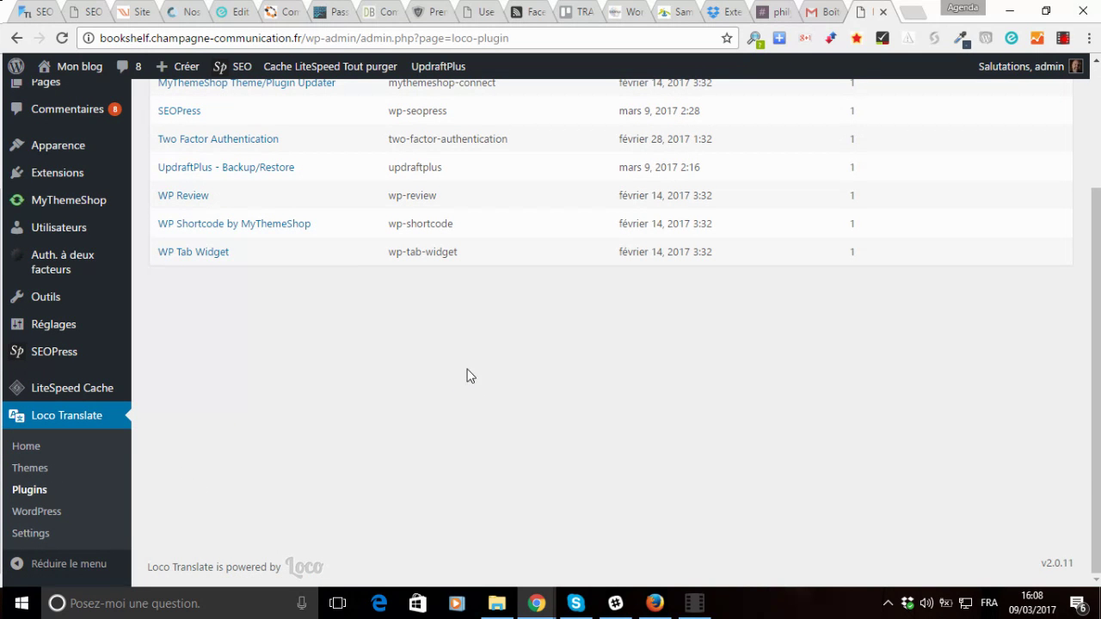
Examine the WordPress Core translation sets, from Development down to Continents & Cities
click(31, 512)
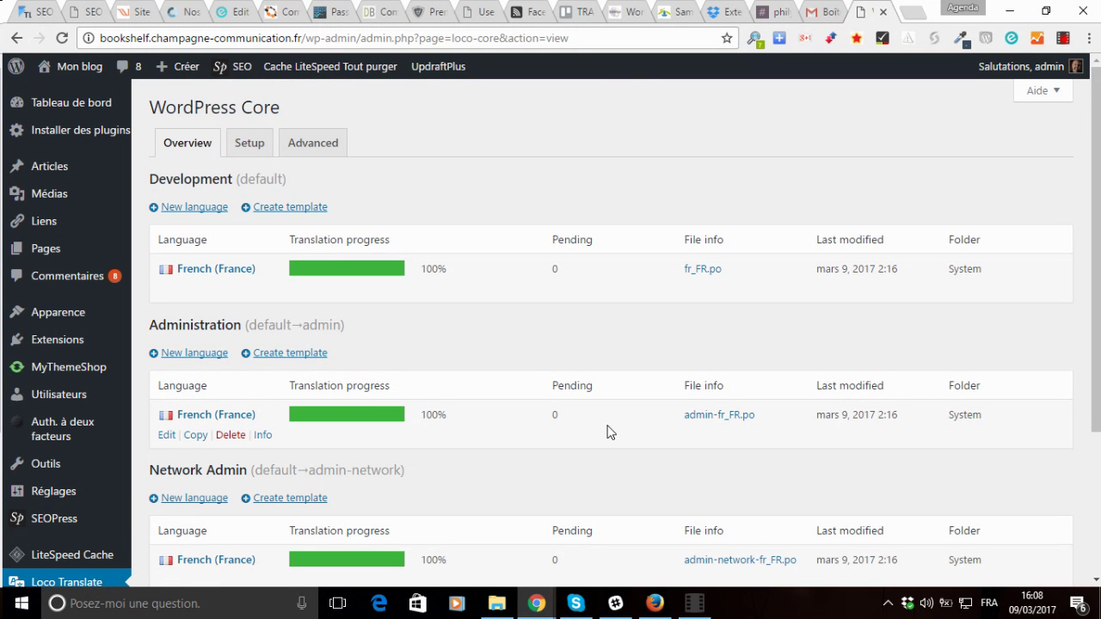
scroll(559, 421, down, 1)
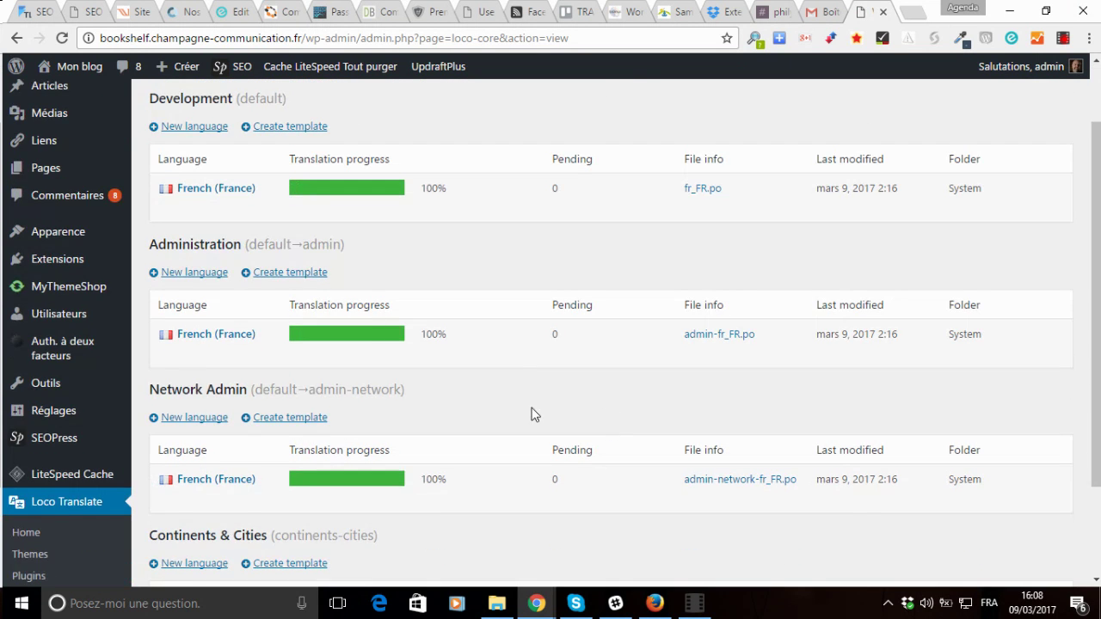
scroll(394, 327, up, 1)
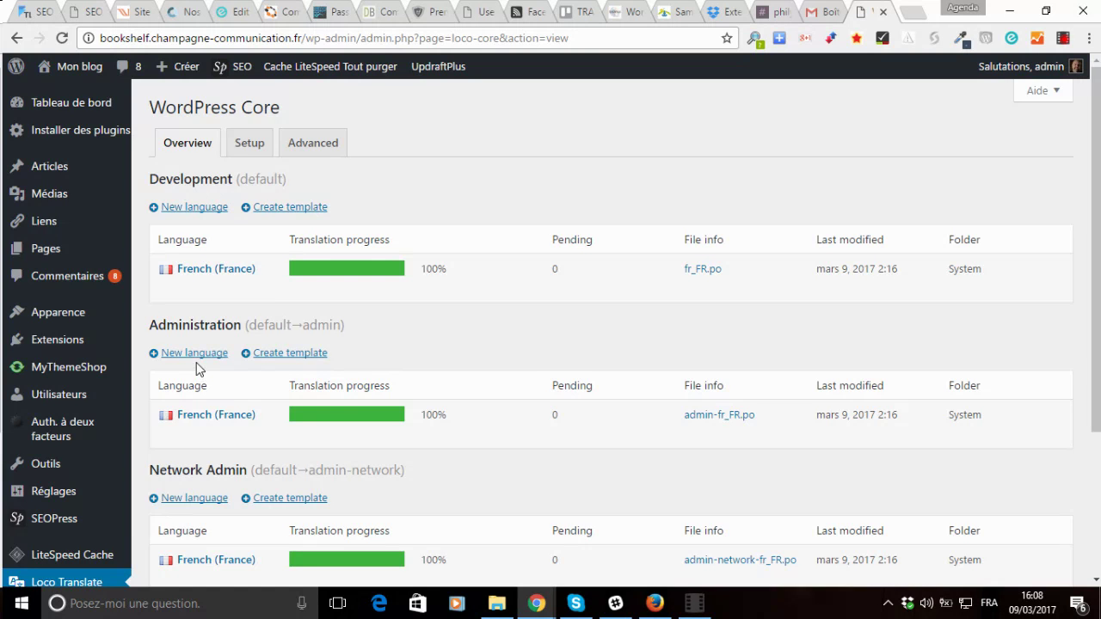
scroll(318, 383, down, 2)
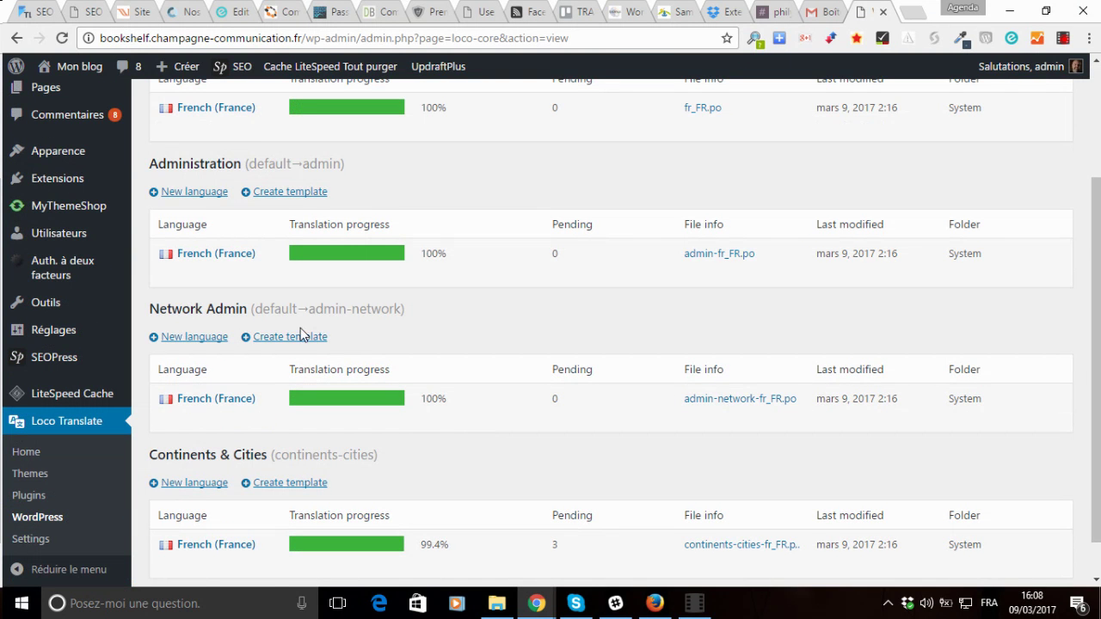
scroll(297, 336, down, 1)
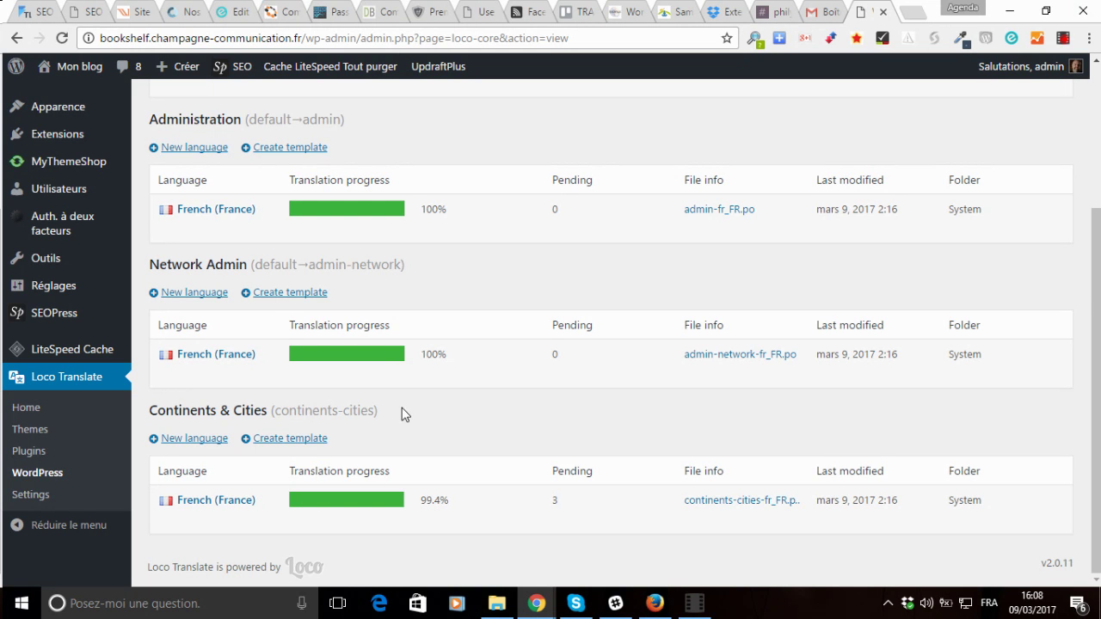
Review Loco Translate's site options, including role access, and the translator credit field in its user options
click(21, 497)
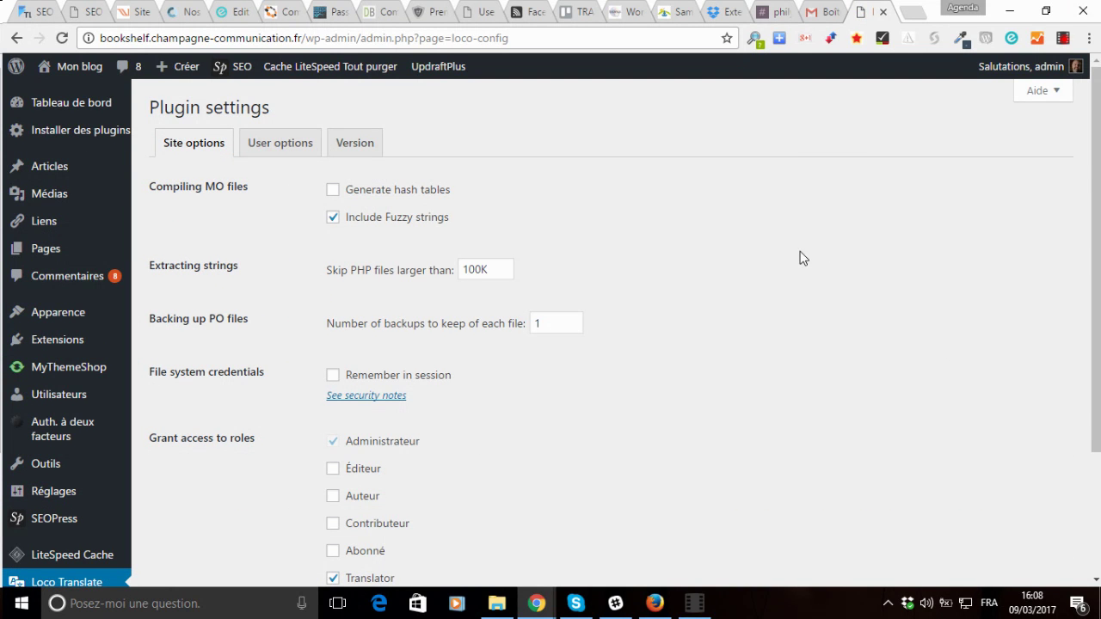
scroll(782, 211, down, 2)
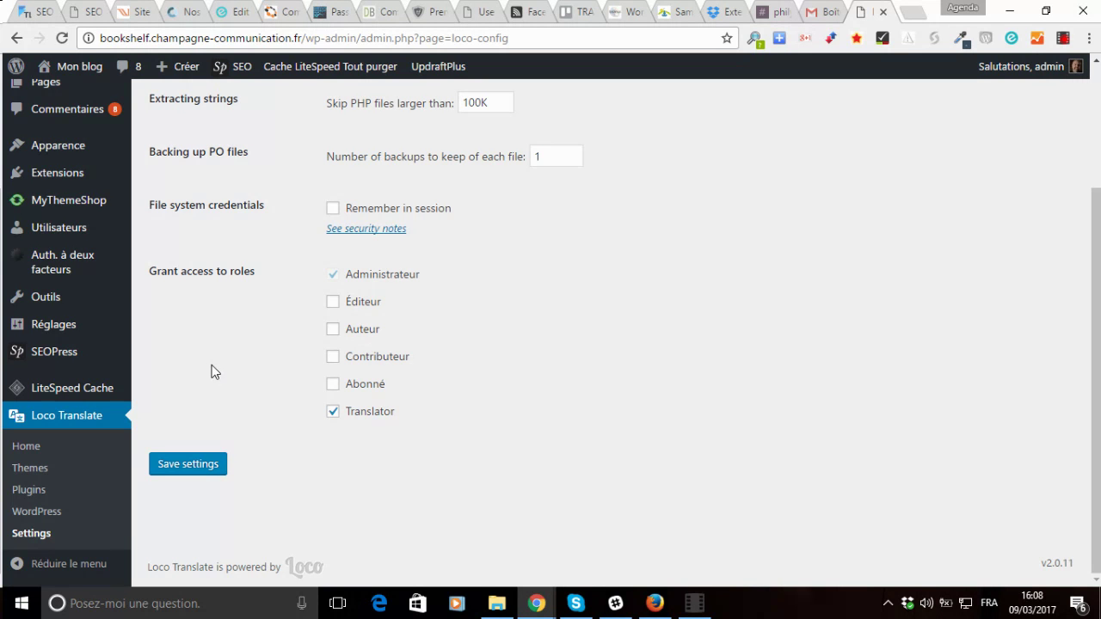
scroll(231, 362, up, 2)
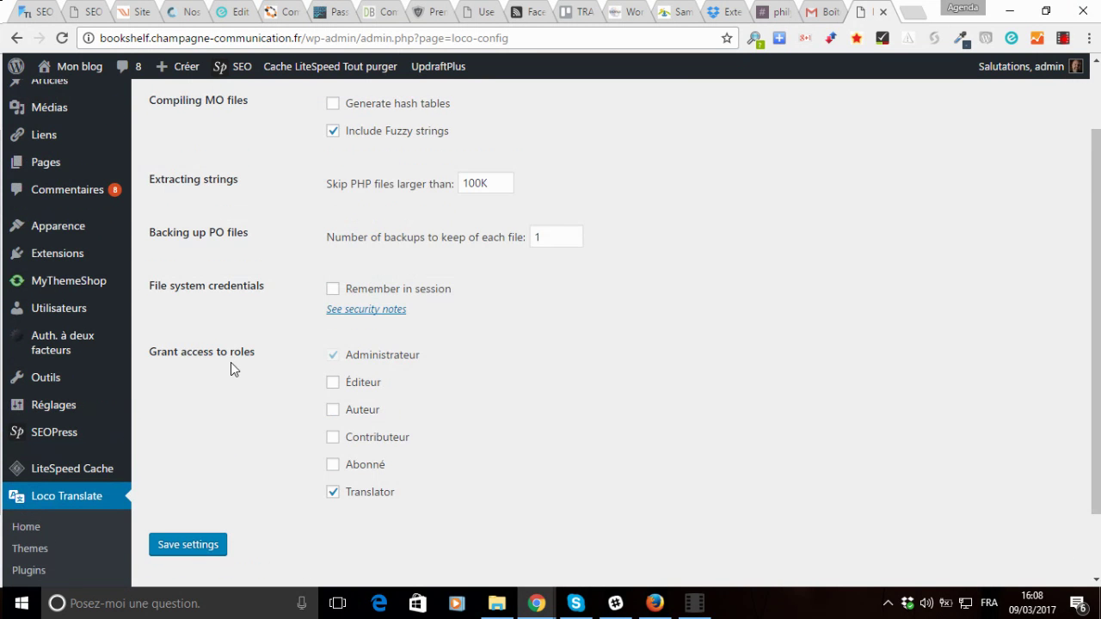
scroll(230, 362, up, 2)
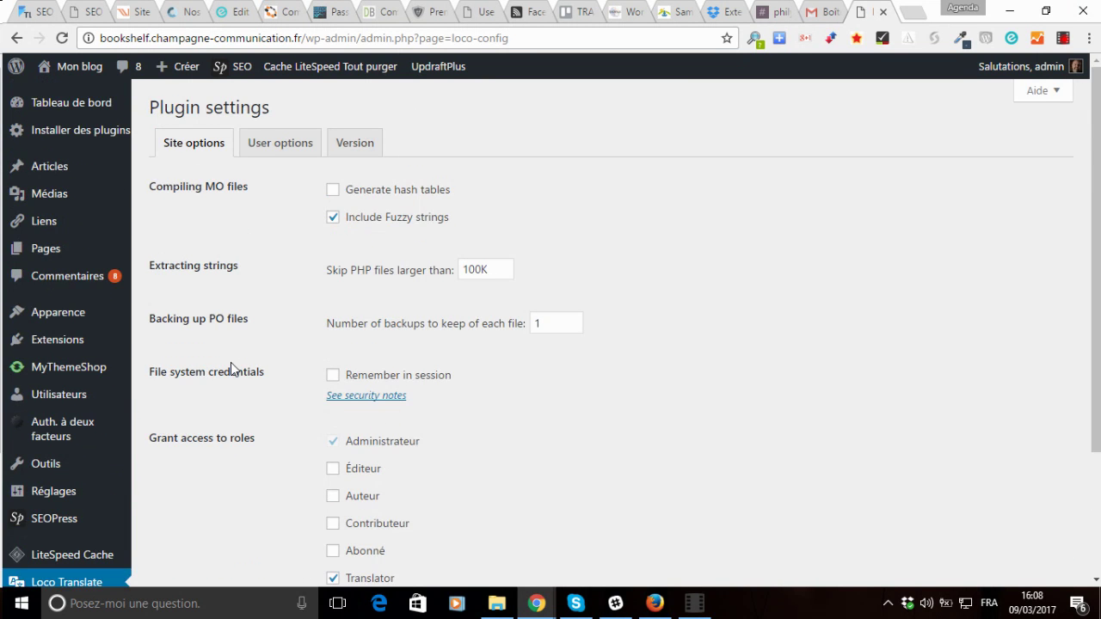
scroll(231, 368, down, 4)
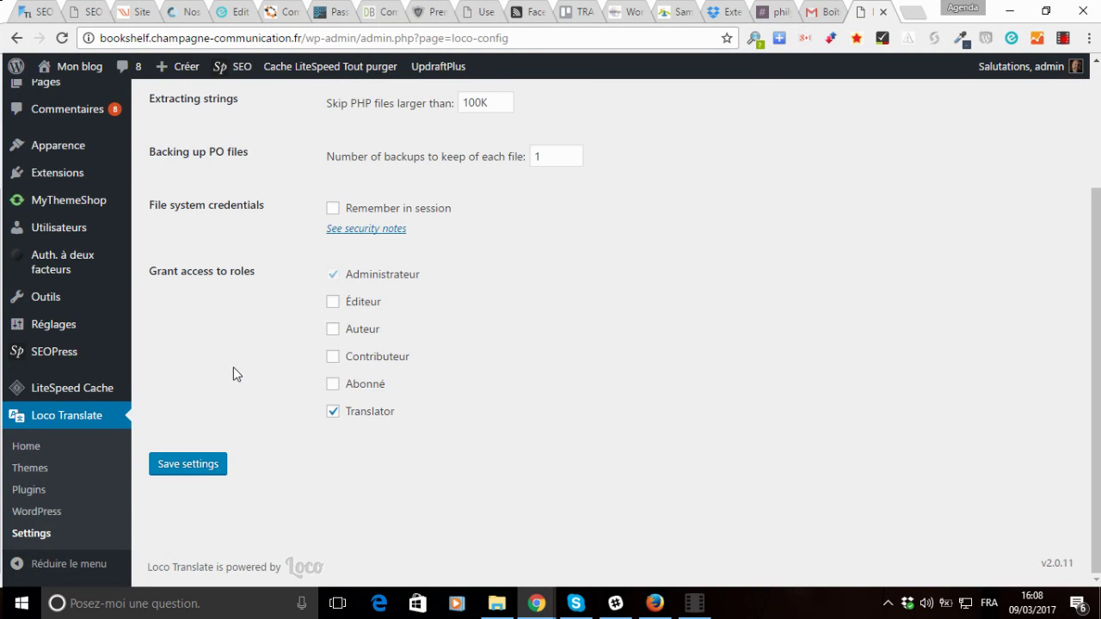
scroll(284, 418, up, 4)
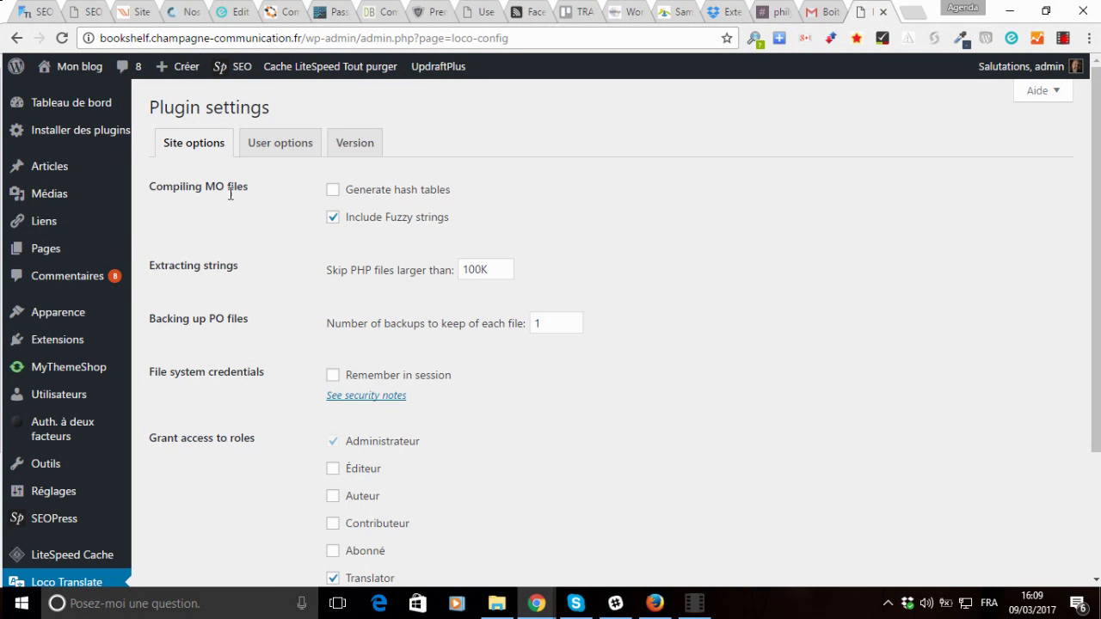
click(280, 146)
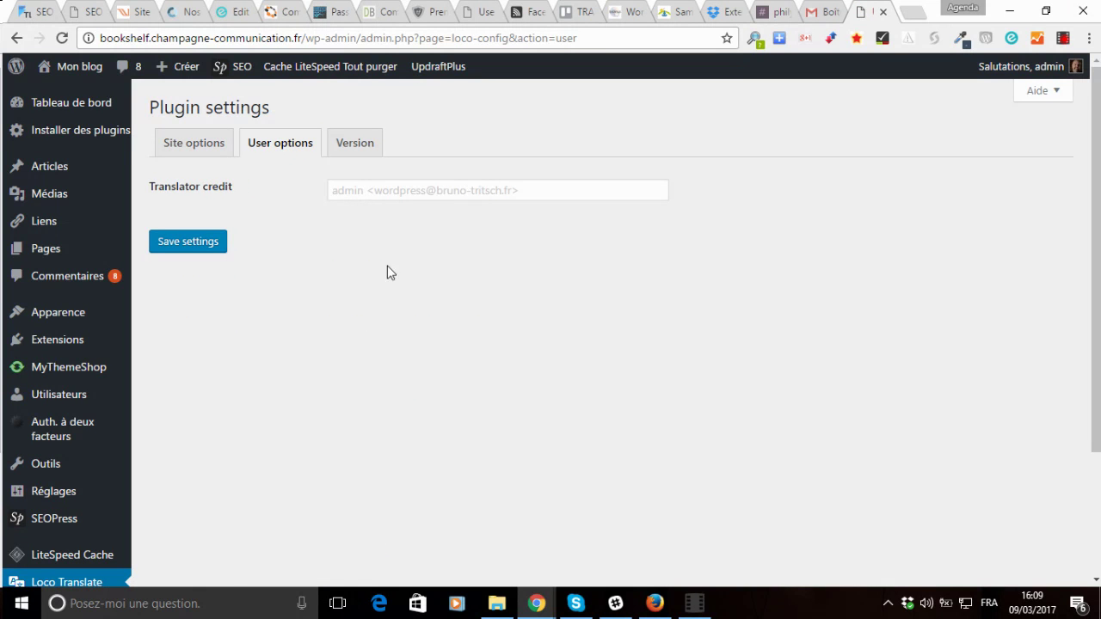
click(386, 191)
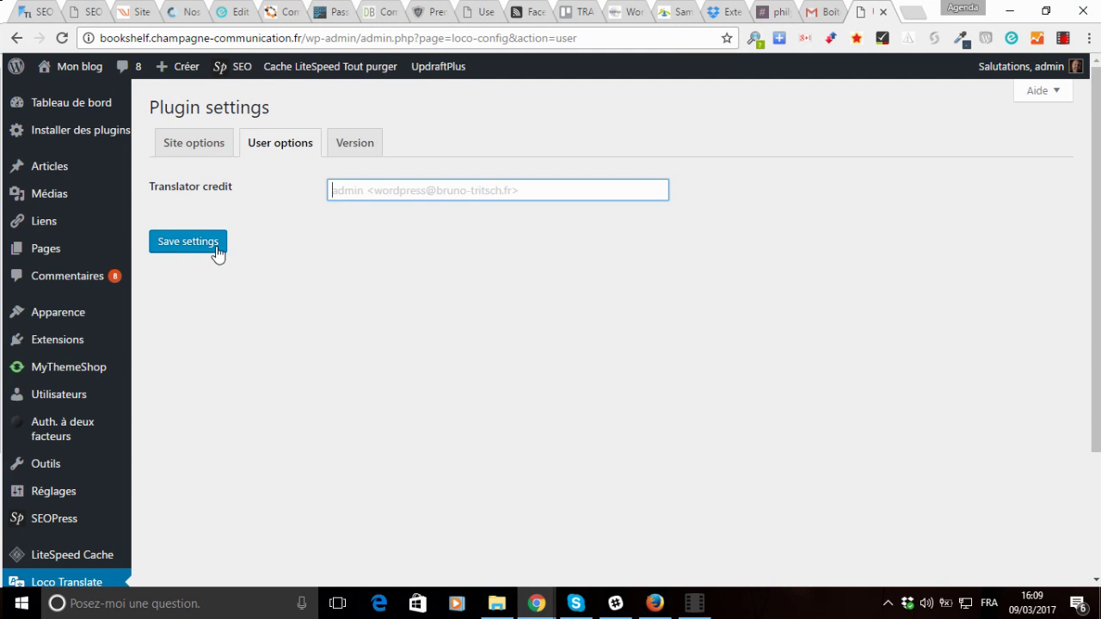
Permanently delete the French (France) translation file wp-review-fr_FR.po from the WP Review plugin bundle
scroll(216, 248, down, 3)
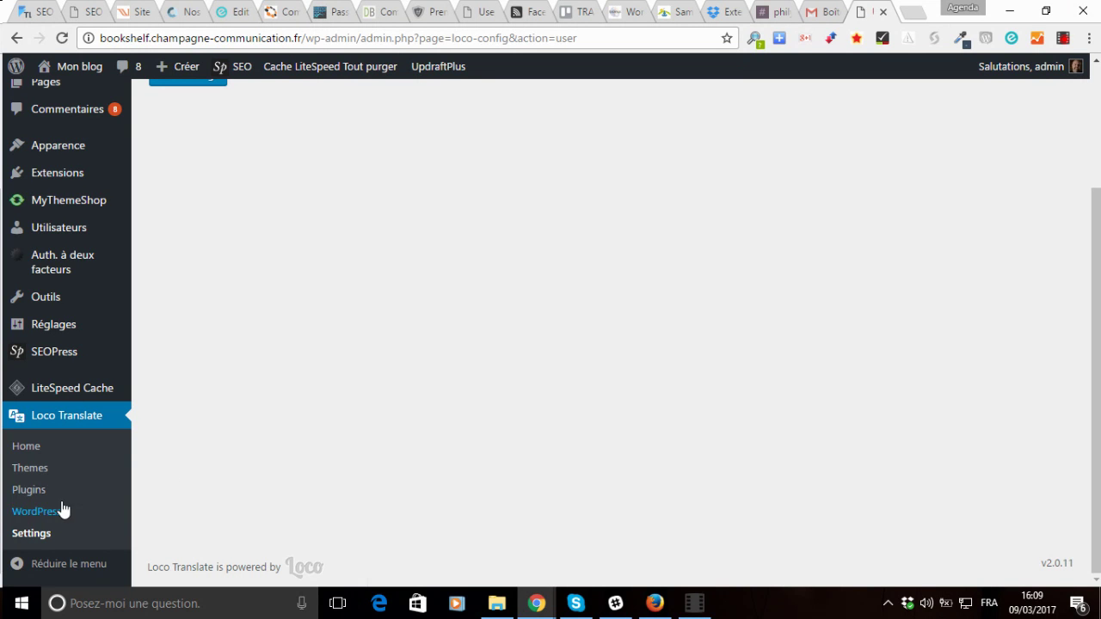
click(22, 492)
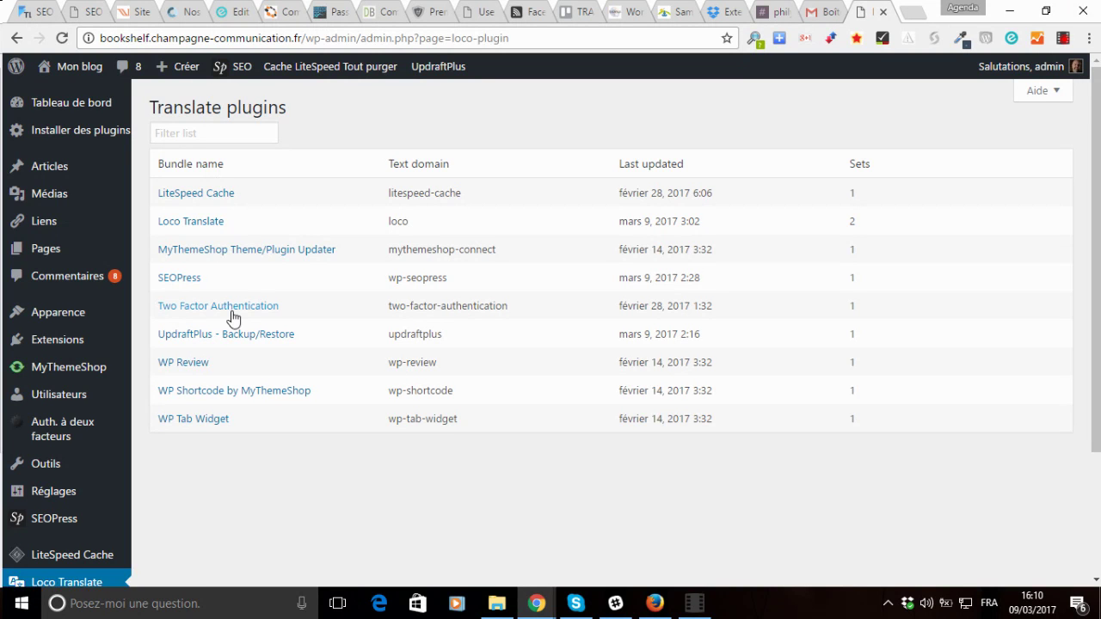
click(182, 364)
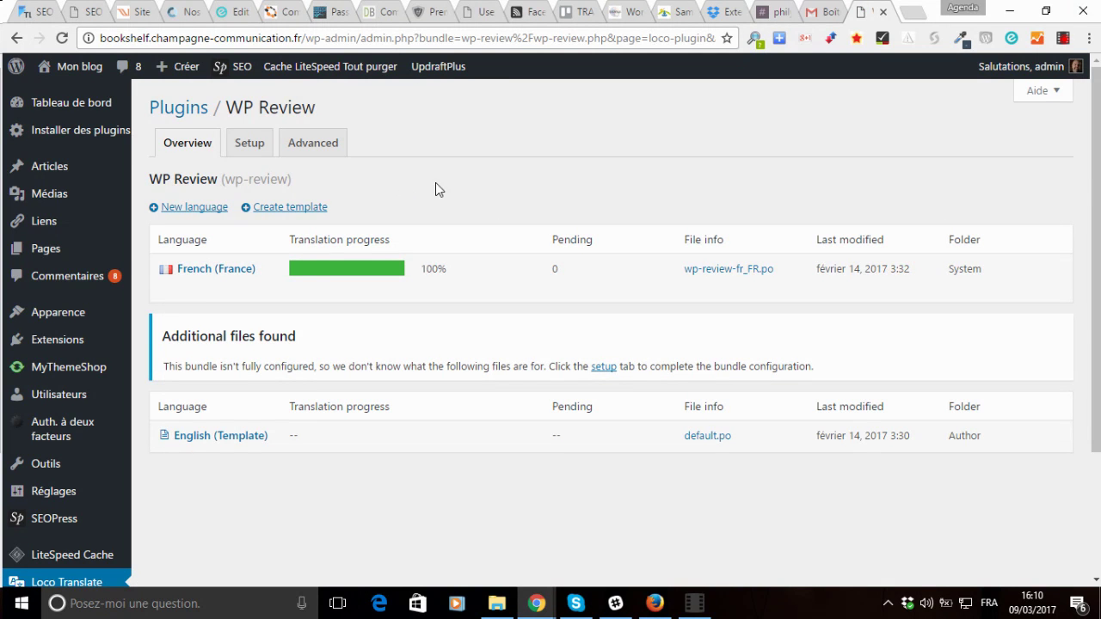
mouse_move(279, 279)
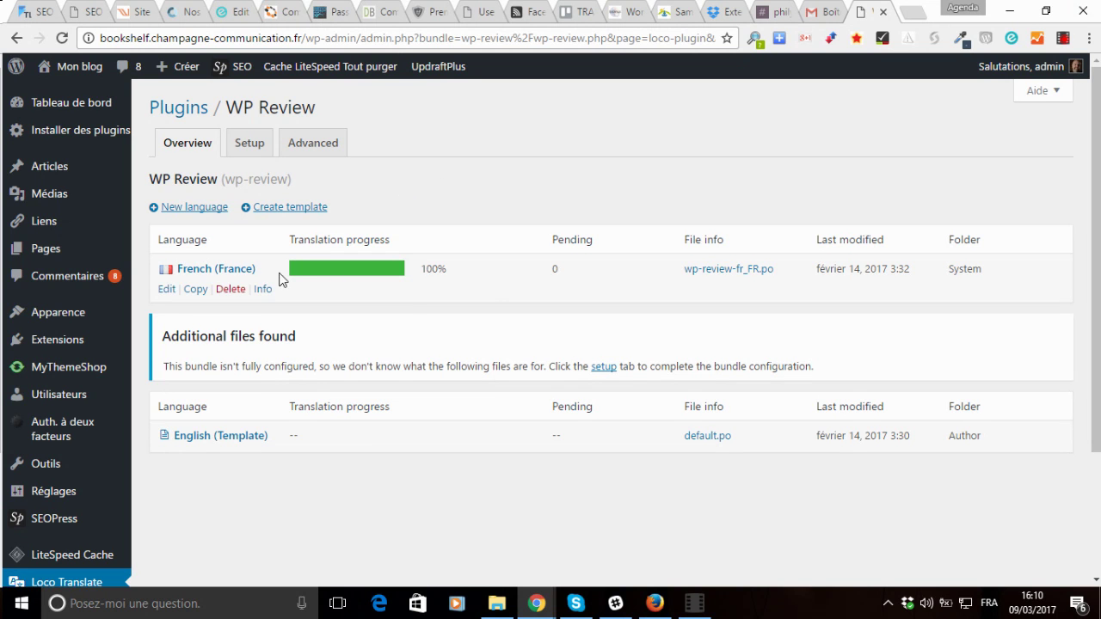
mouse_move(116, 316)
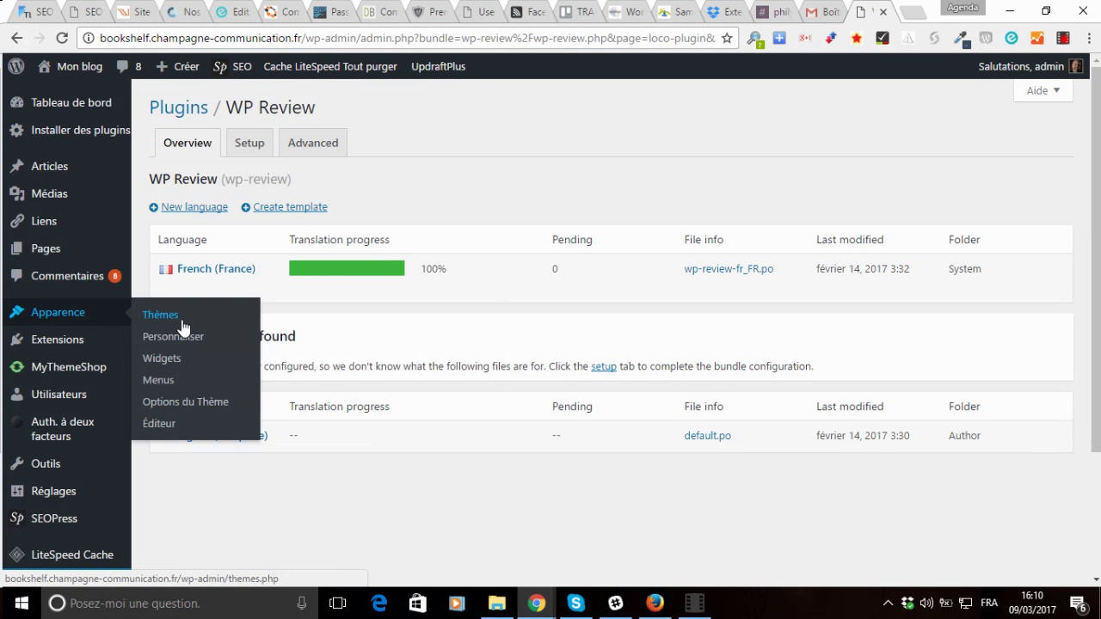
mouse_move(350, 303)
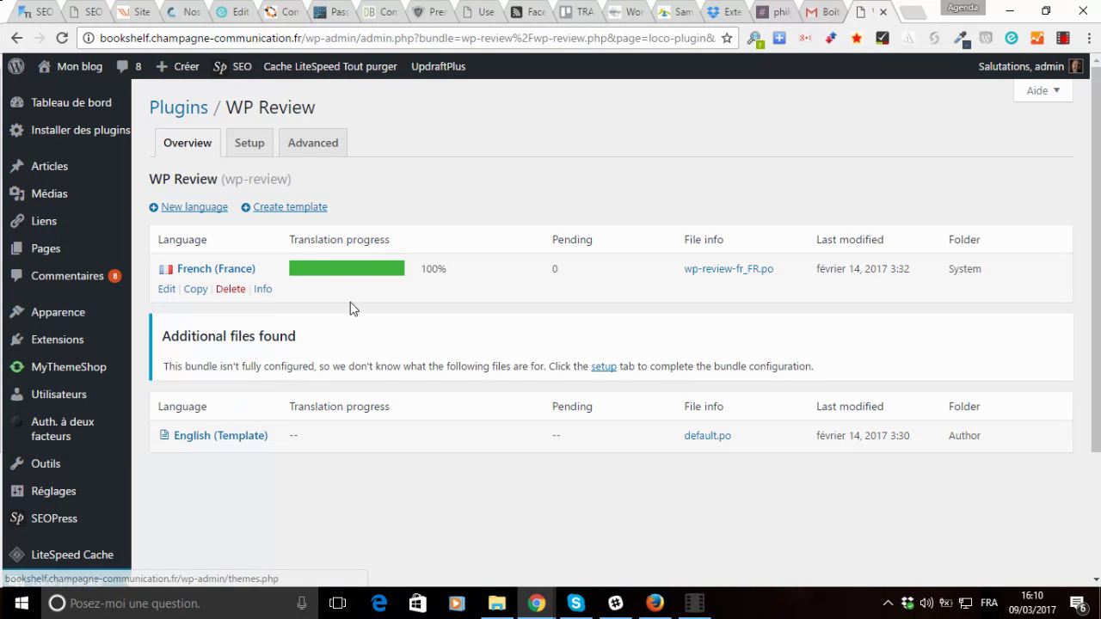
click(222, 291)
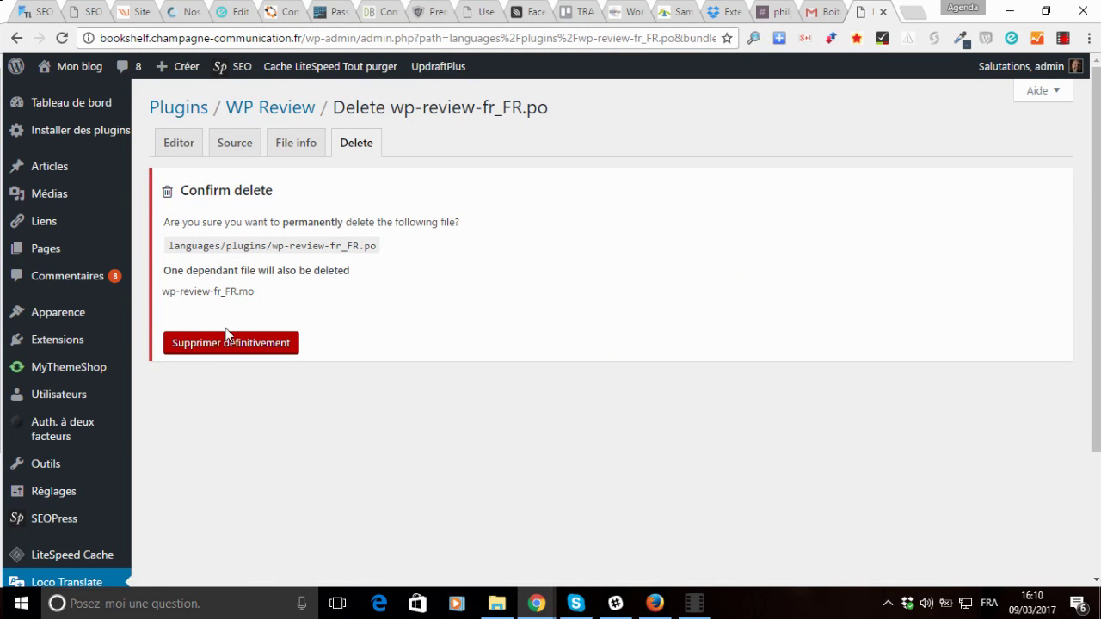
click(216, 341)
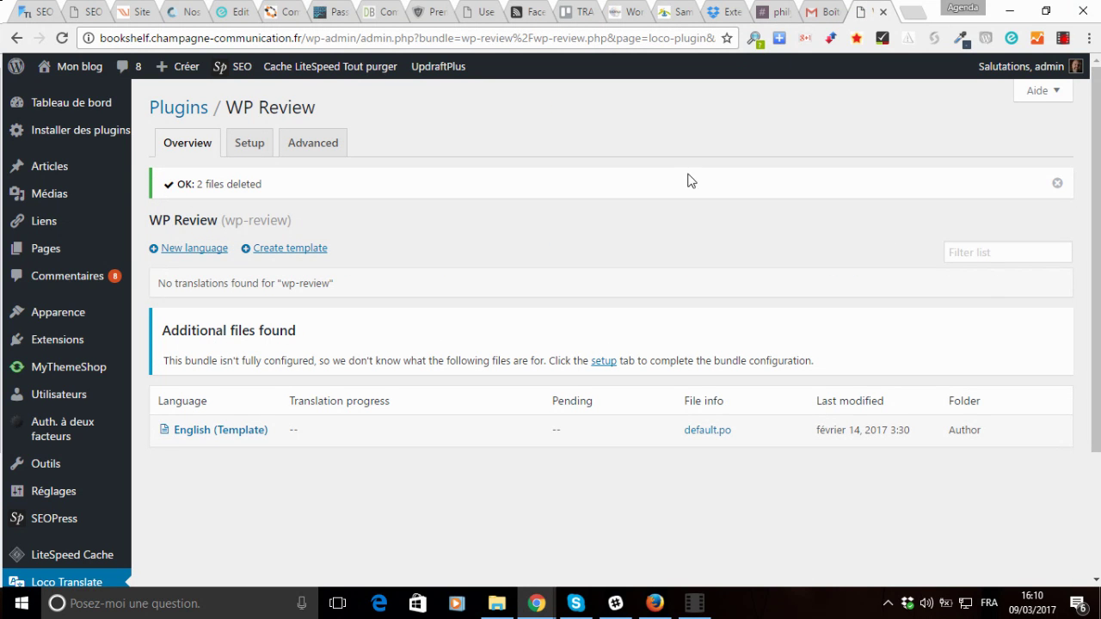
Create a translations template for the WP Review plugin, extracting its strings to wp-review.pot
click(193, 250)
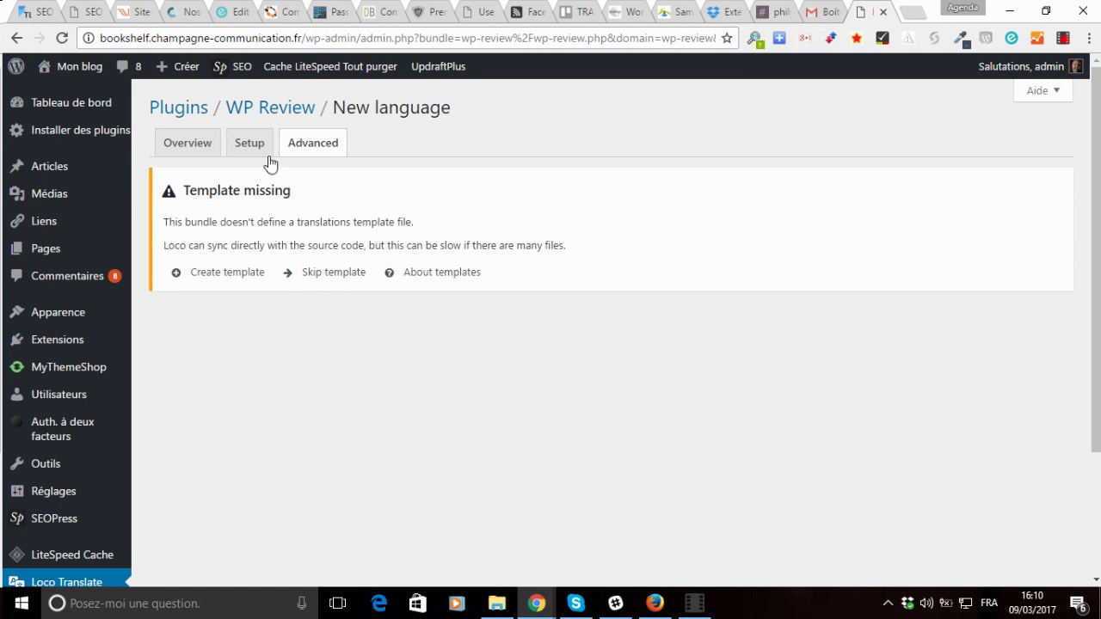
click(169, 151)
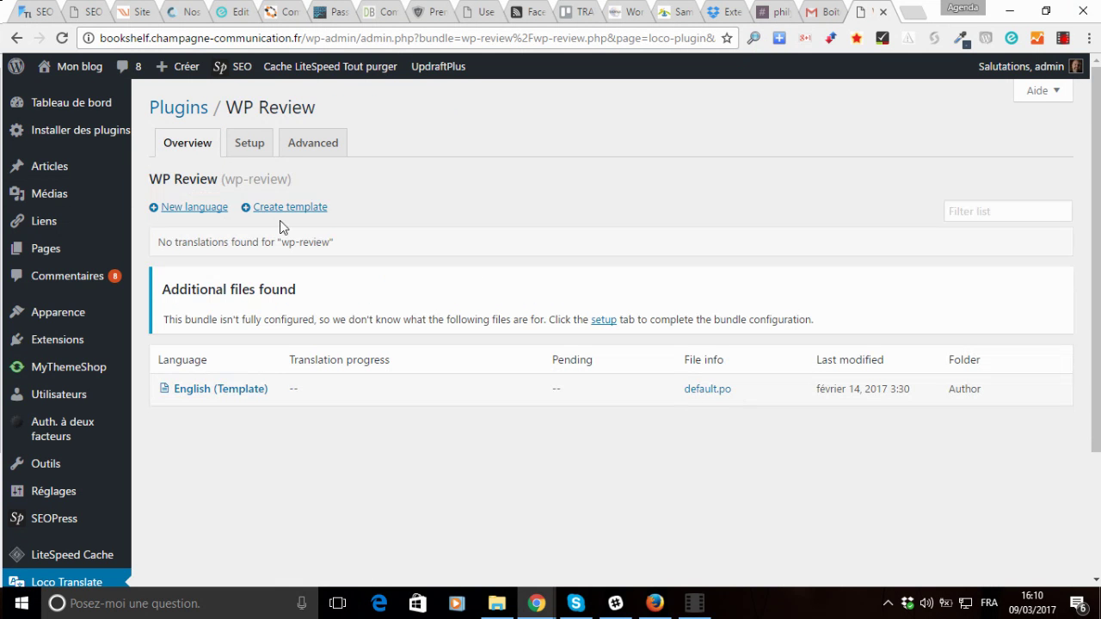
click(295, 207)
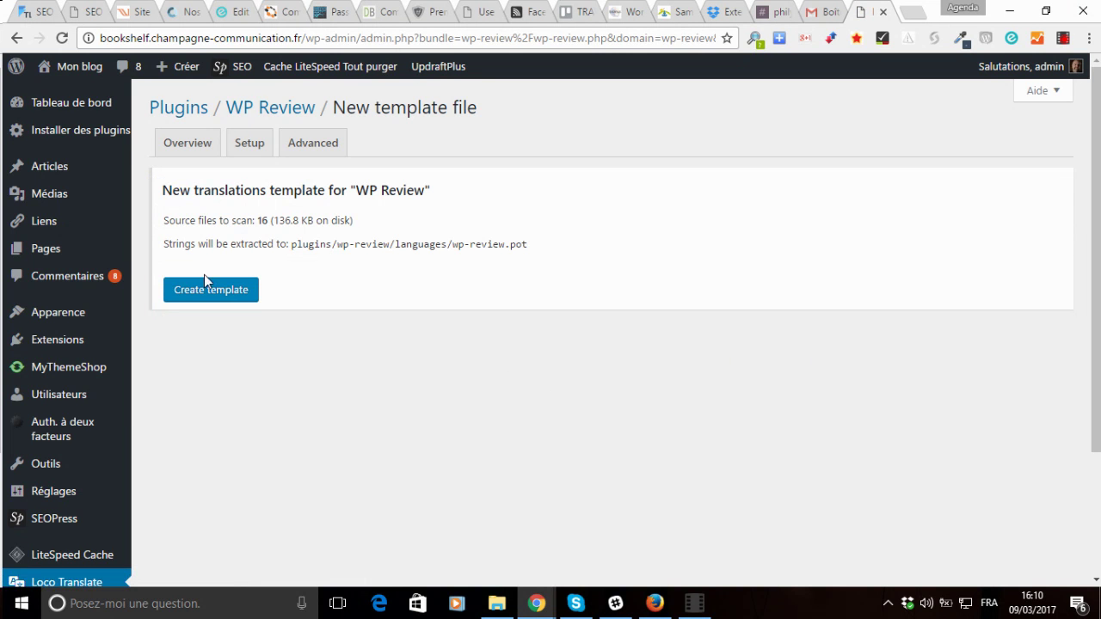
click(207, 282)
scroll(210, 300, down, 3)
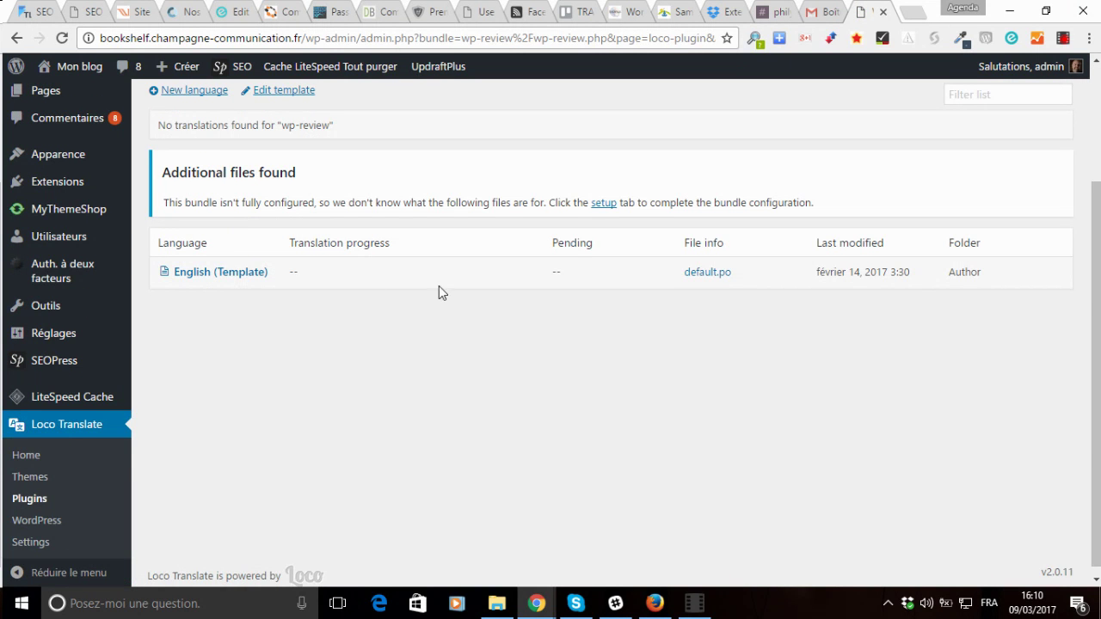
scroll(439, 286, up, 3)
Start a new French (France) translation of WP Review in the custom location languages/loco/plugins/wp-review-fr_FR.po
click(206, 255)
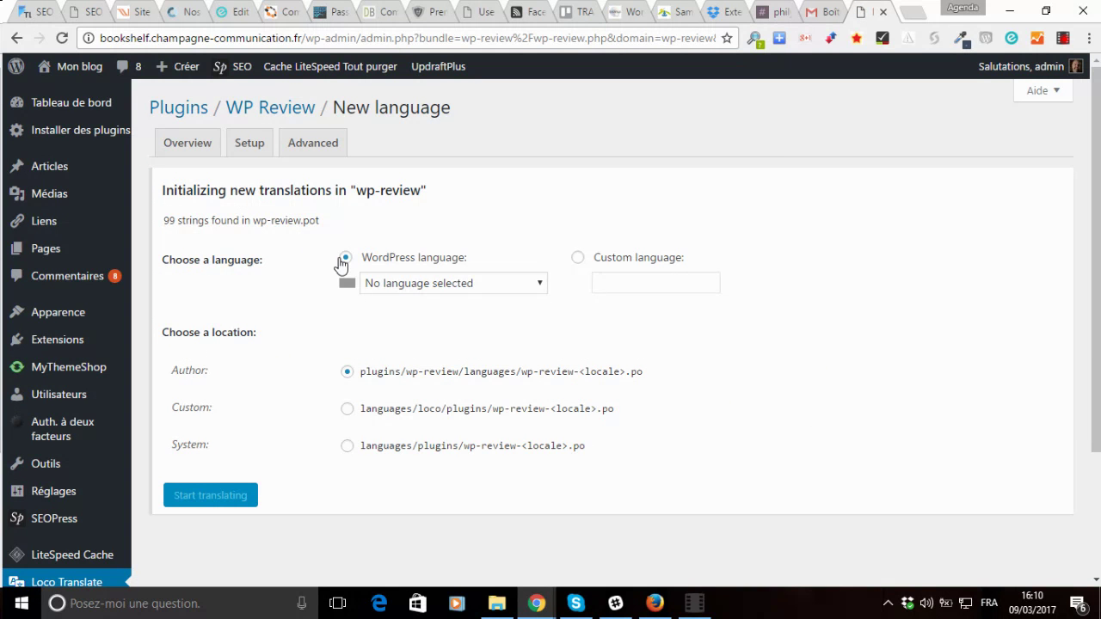
click(385, 289)
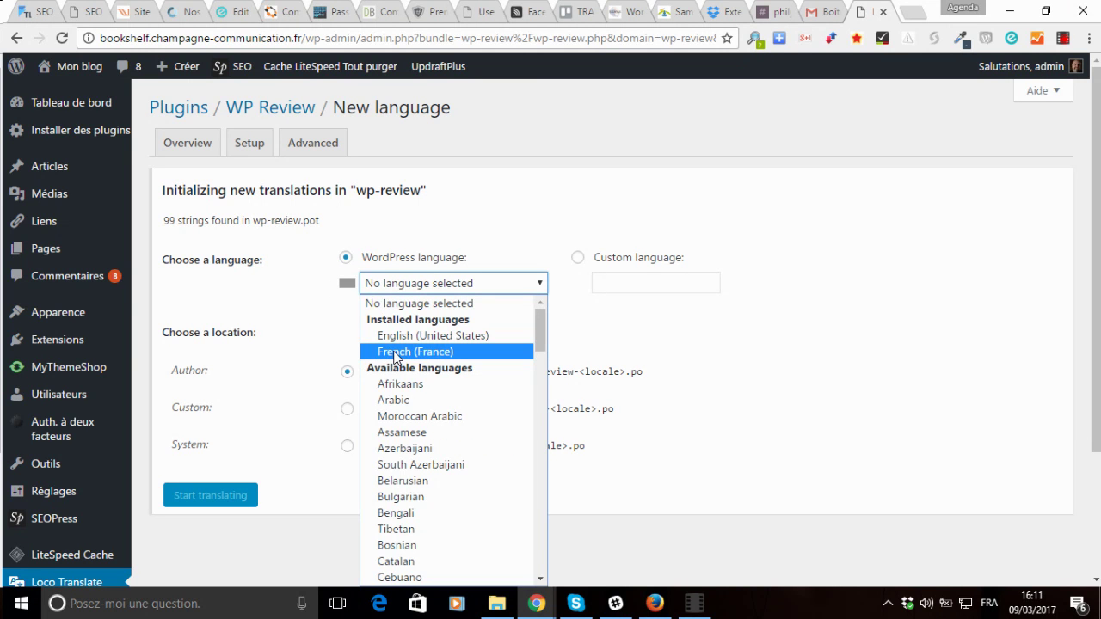
click(395, 355)
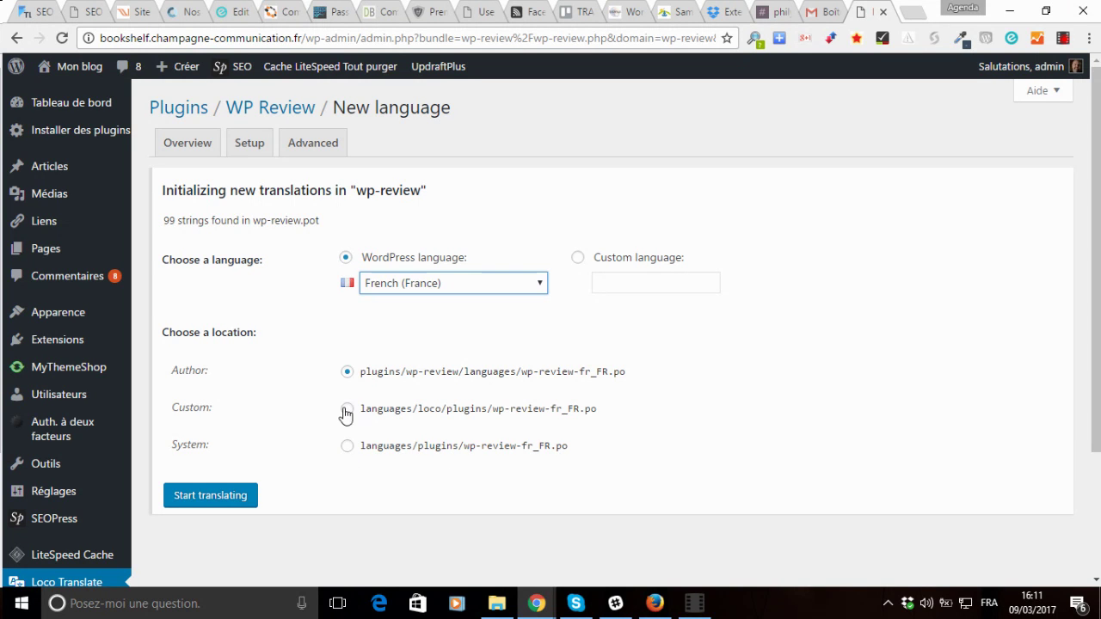
click(353, 411)
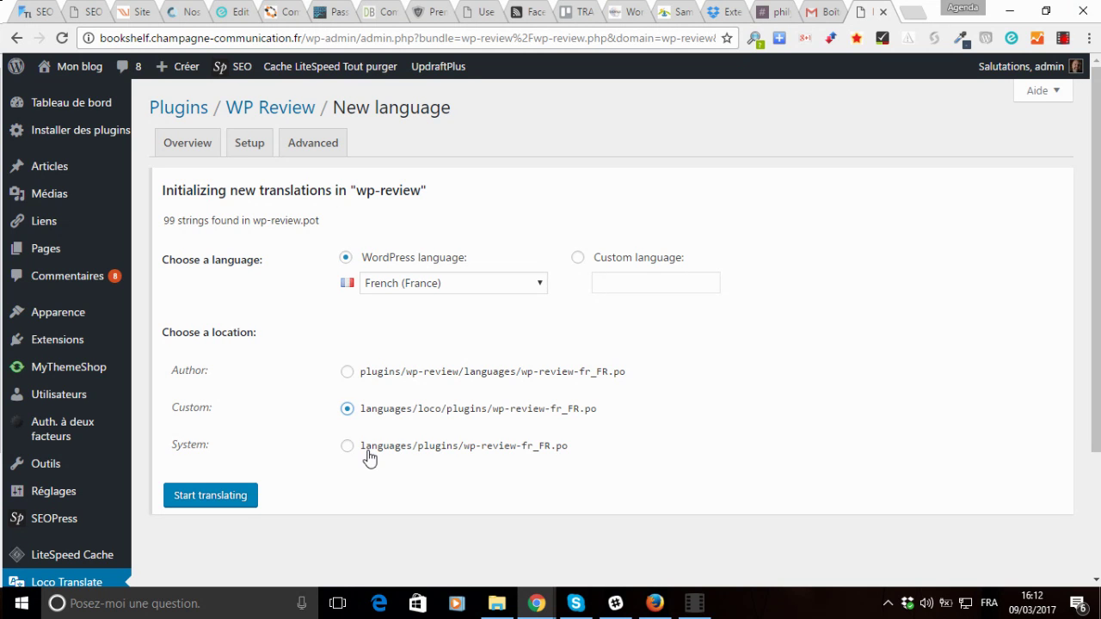
click(346, 375)
click(348, 410)
click(205, 501)
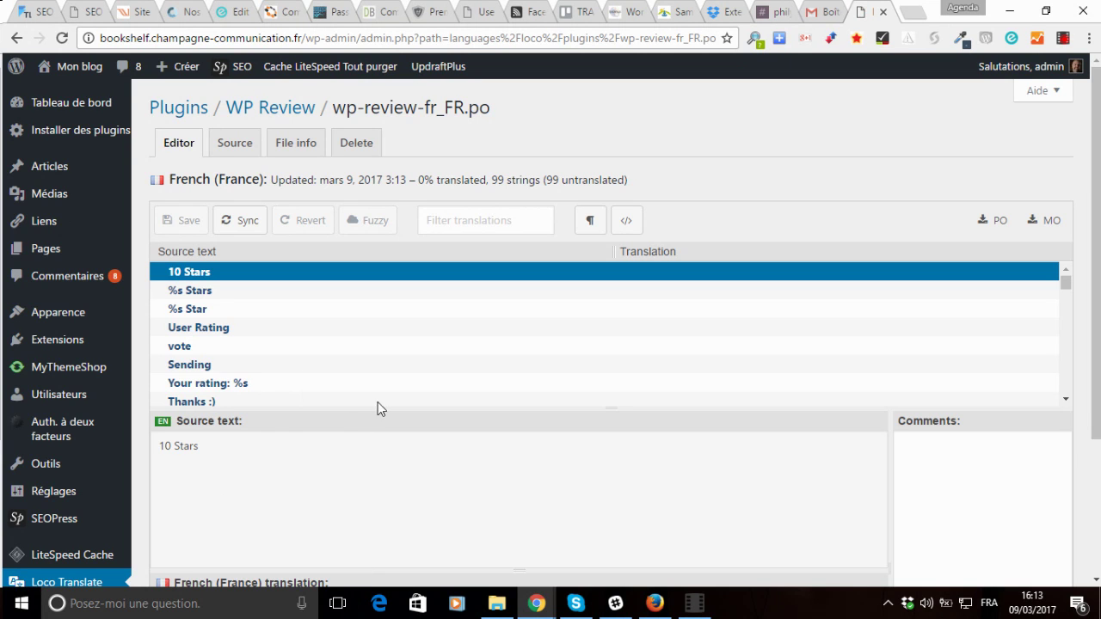
Translate the source string "10 Stars" as "10 étoiles" and "%s Stars" as "%s étoiles"
scroll(281, 447, down, 3)
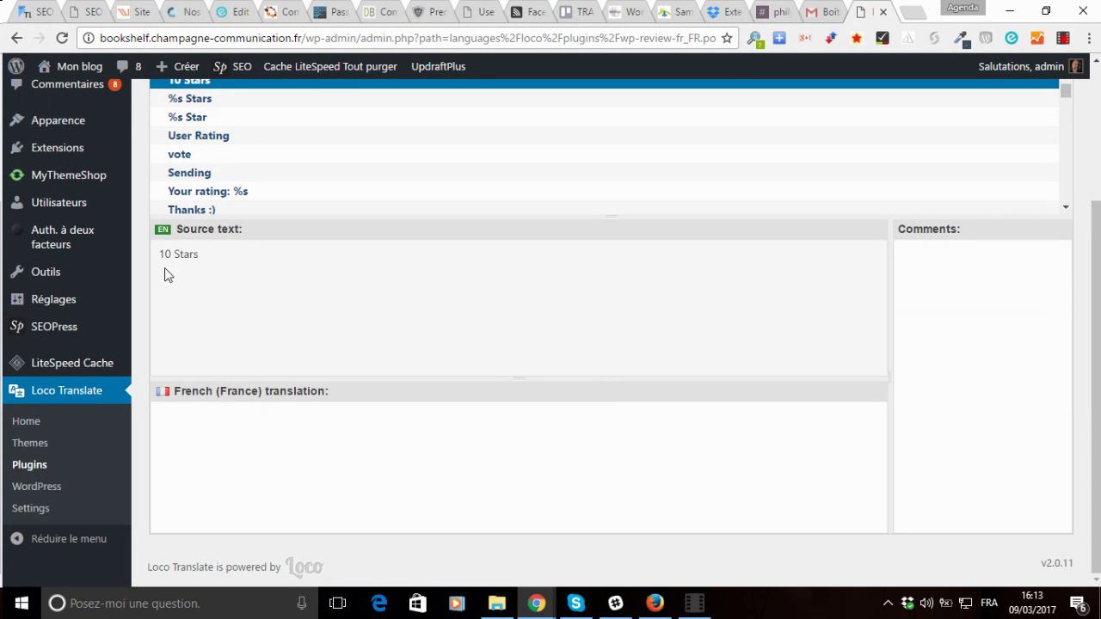
click(245, 435)
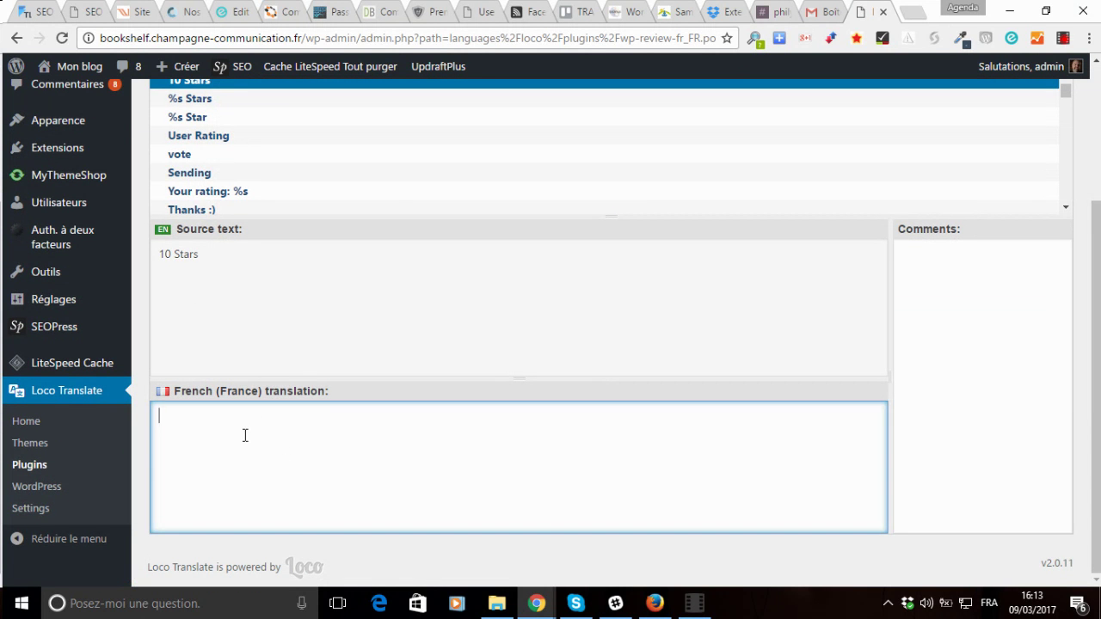
text(10 étoiles)
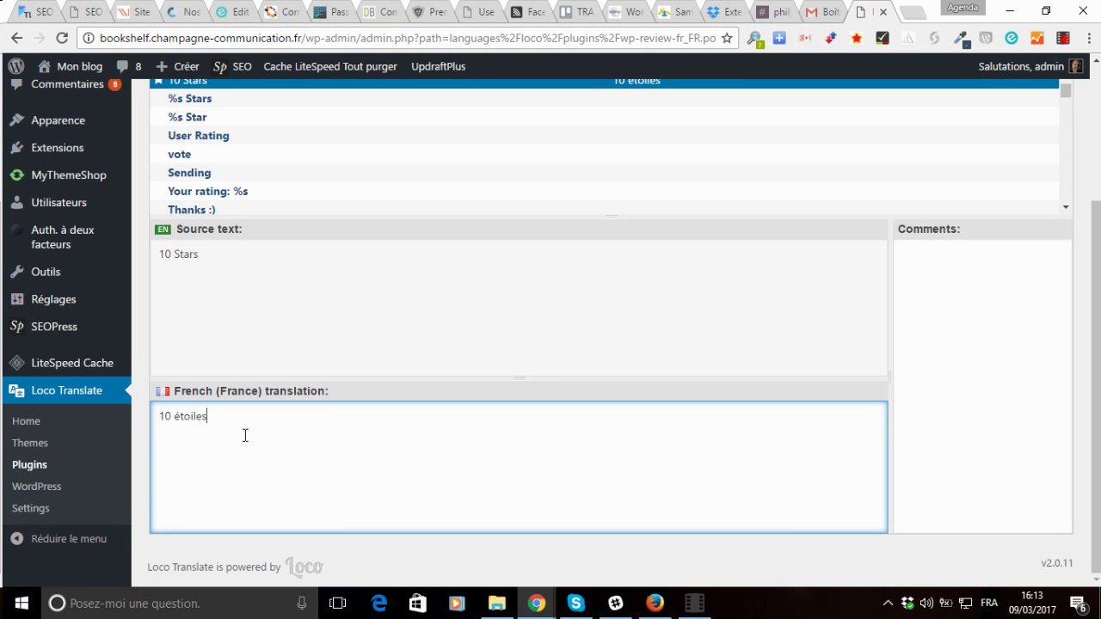
click(222, 96)
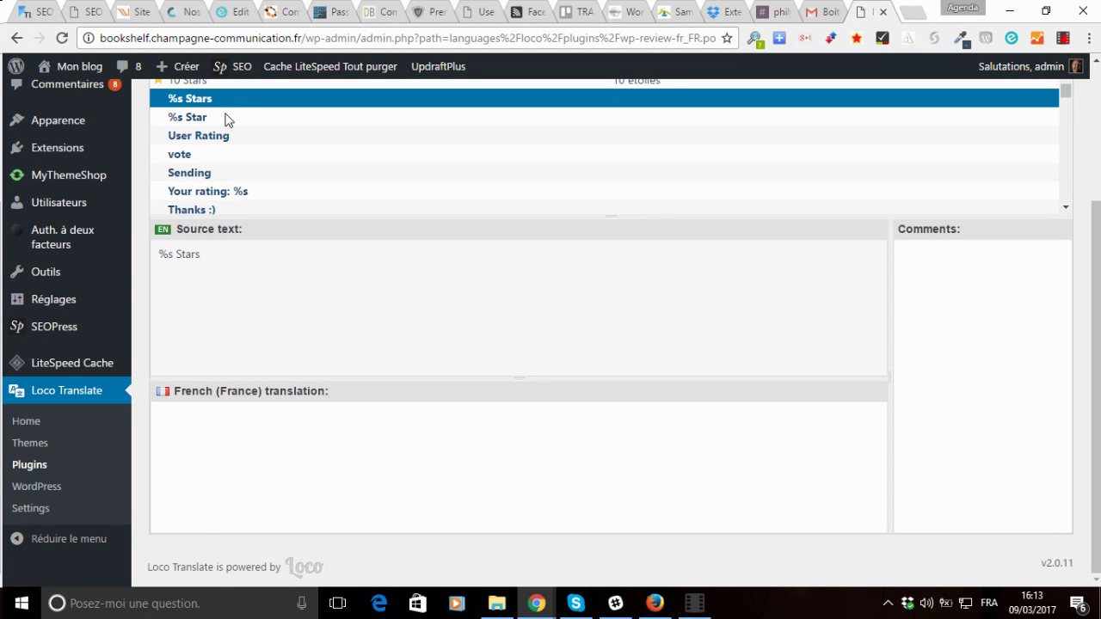
click(249, 466)
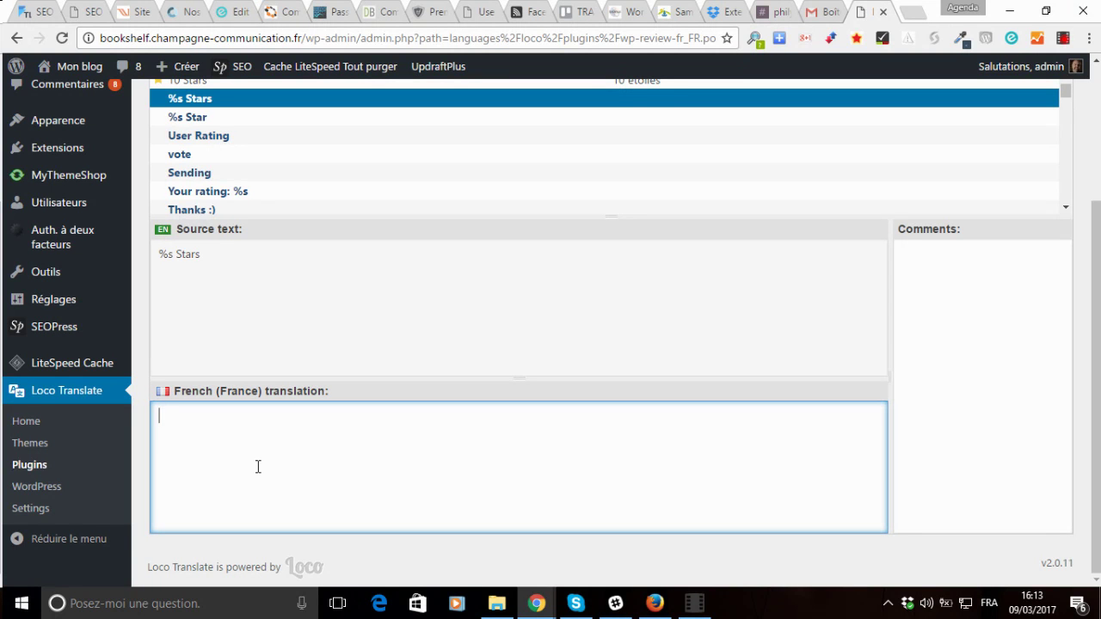
text(%s étoiles)
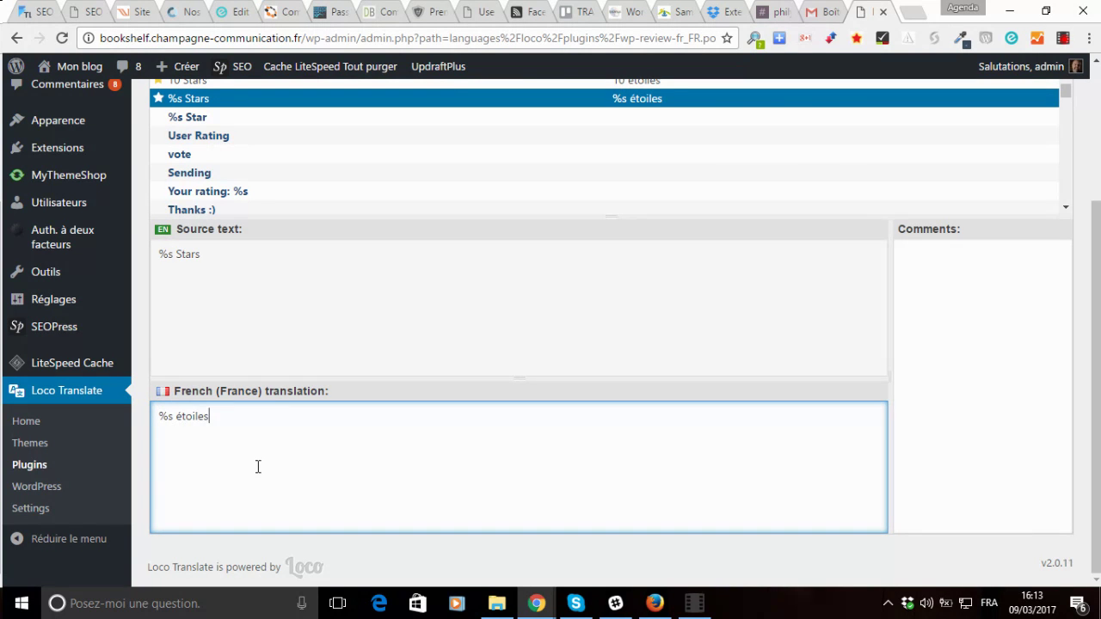
Translate the singular source string "%s Star" as "%s étoile"
click(198, 118)
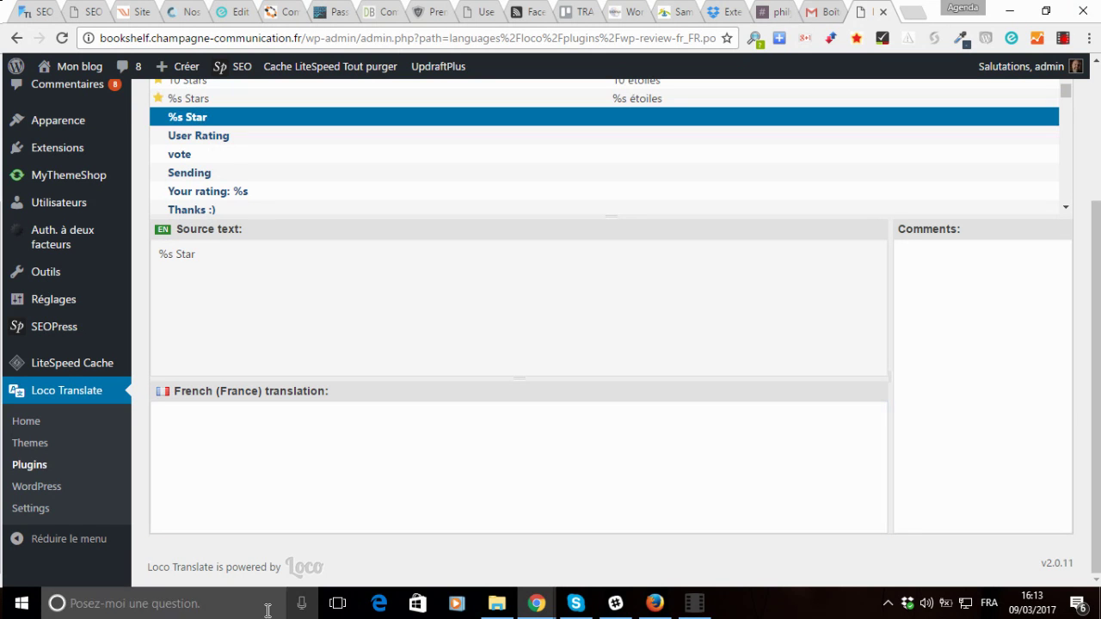
click(239, 479)
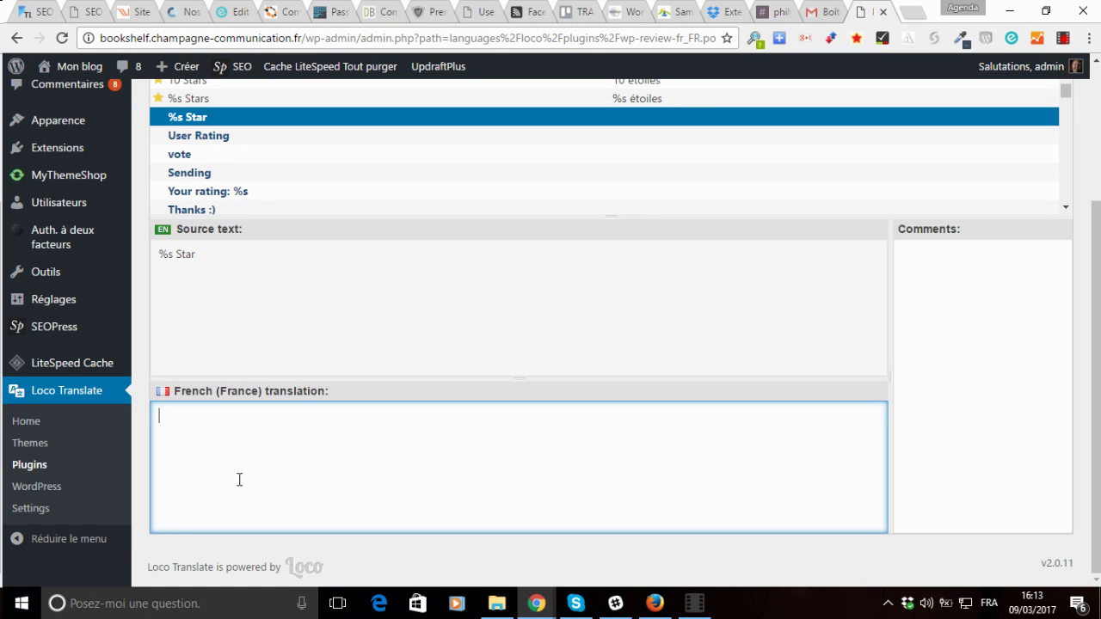
text(!)
key(BackSpace)
text(%s étoile)
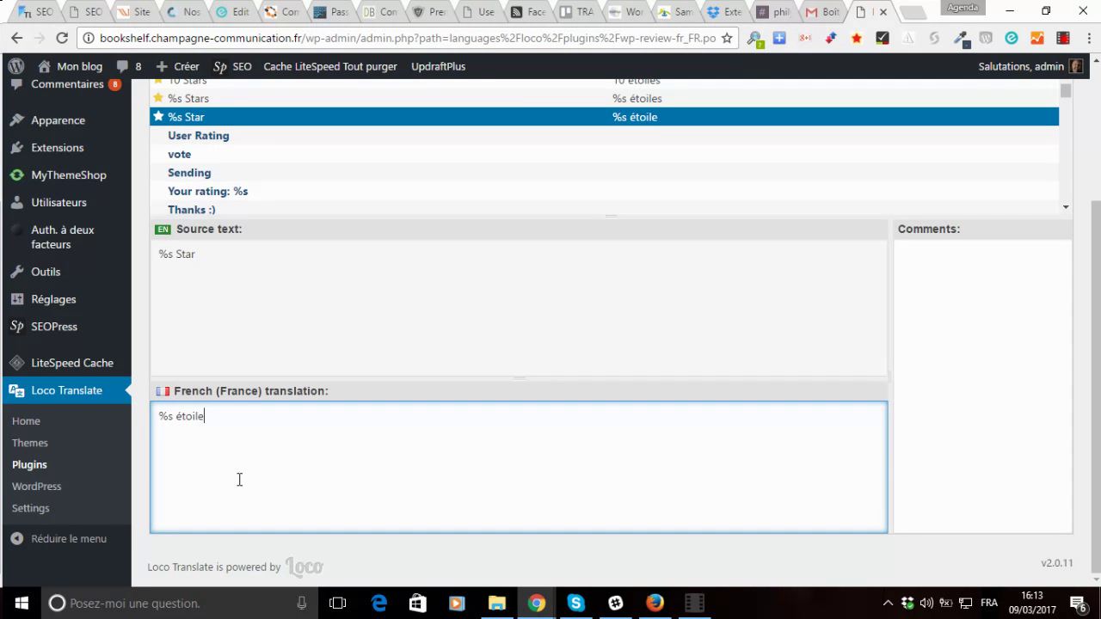
Save the French translation file and sync it with the wp-review.pot template
scroll(526, 284, up, 3)
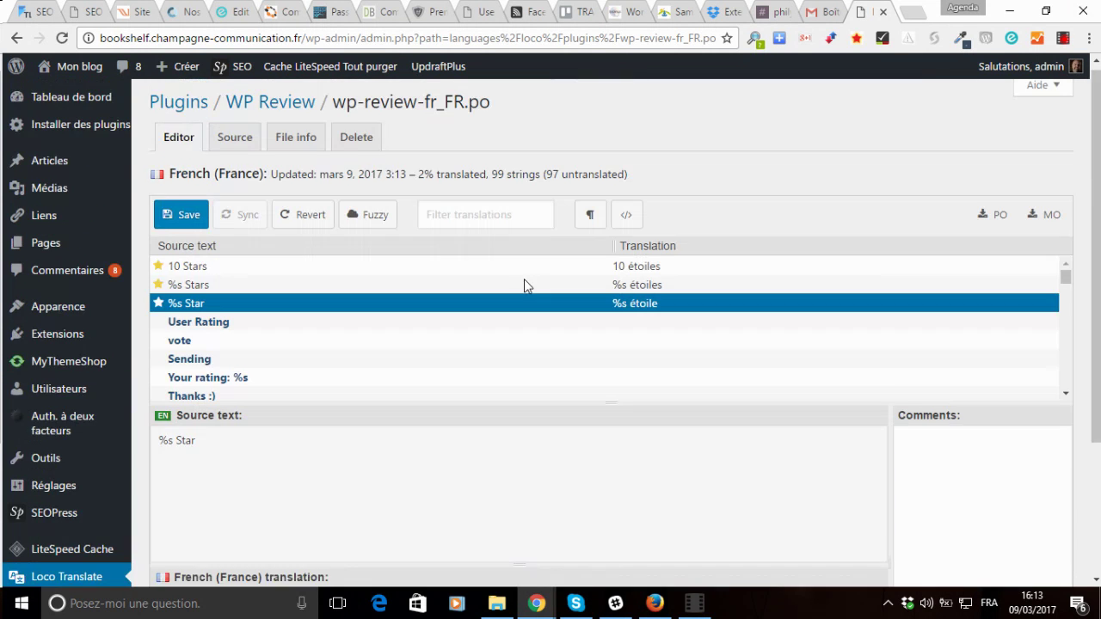
click(180, 221)
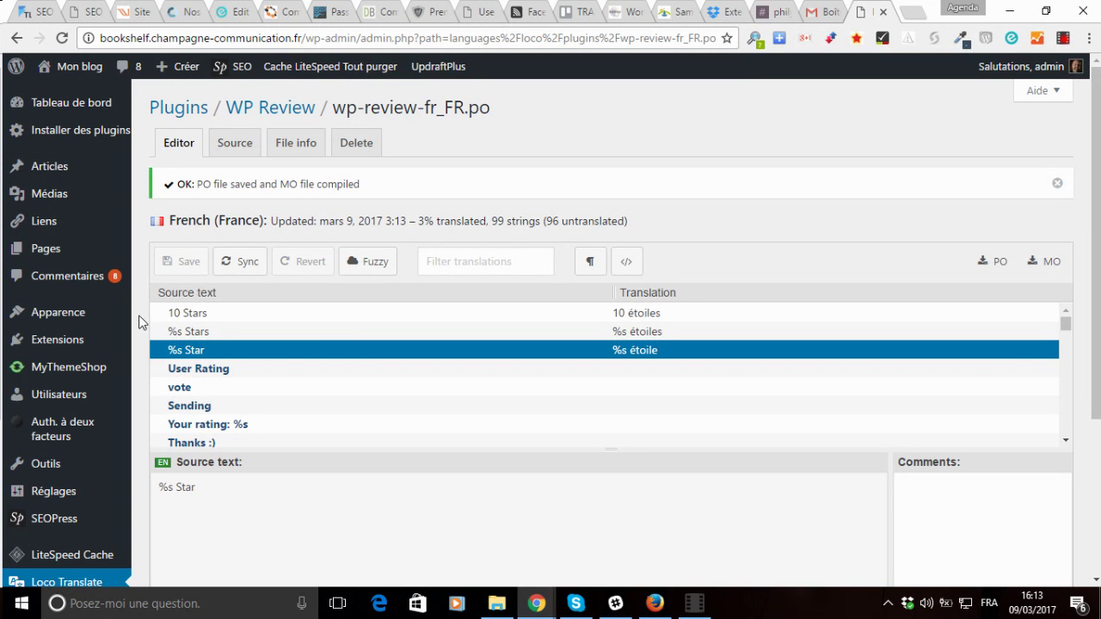
click(244, 263)
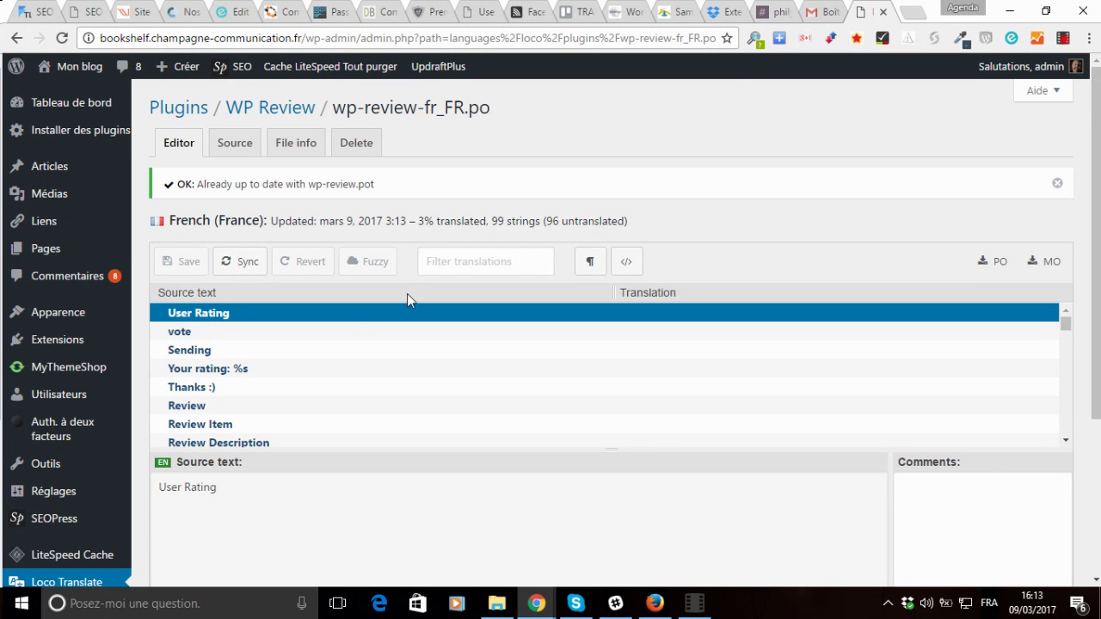
Translate the source string "User Rating" as "Vote de l'utilisateur"
scroll(241, 344, down, 1)
scroll(246, 283, down, 2)
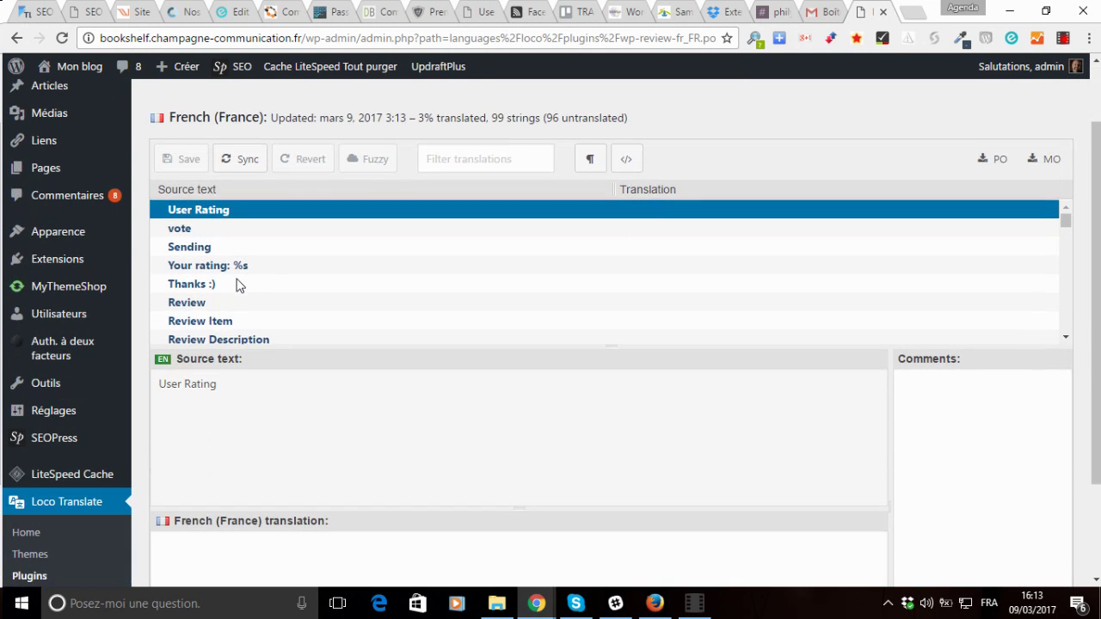
scroll(246, 275, up, 2)
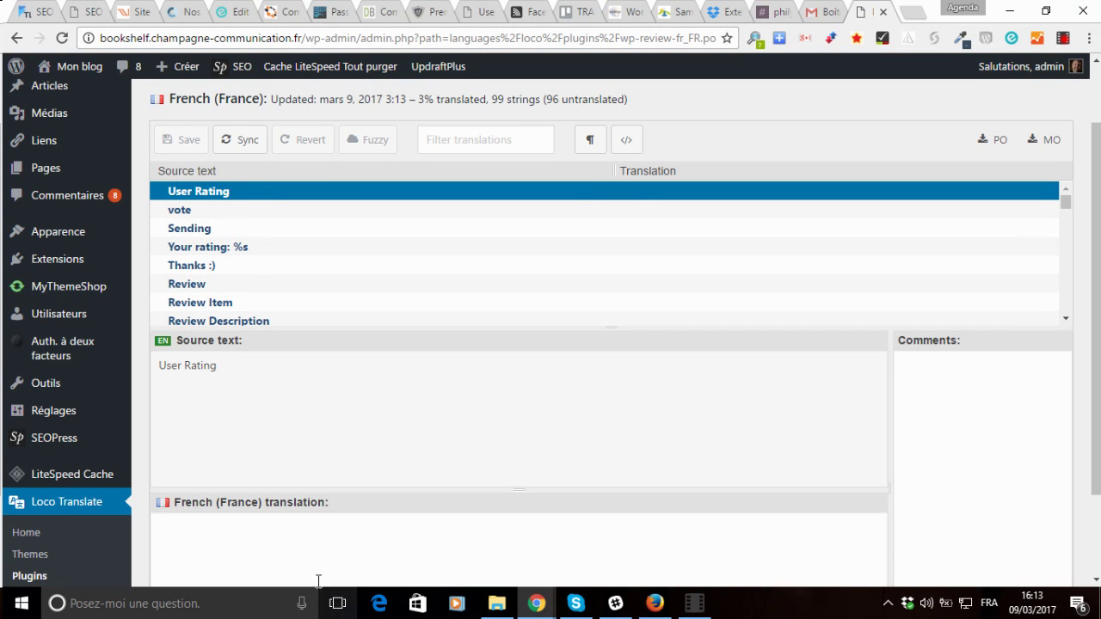
click(295, 560)
text(Vo)
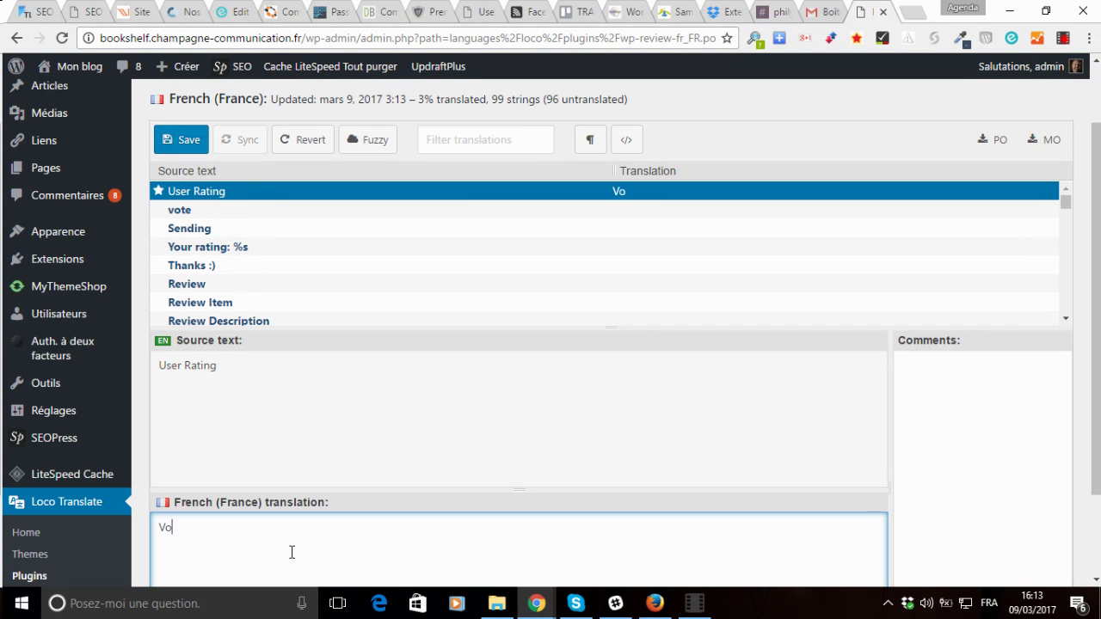
text(te de l'utilisateur)
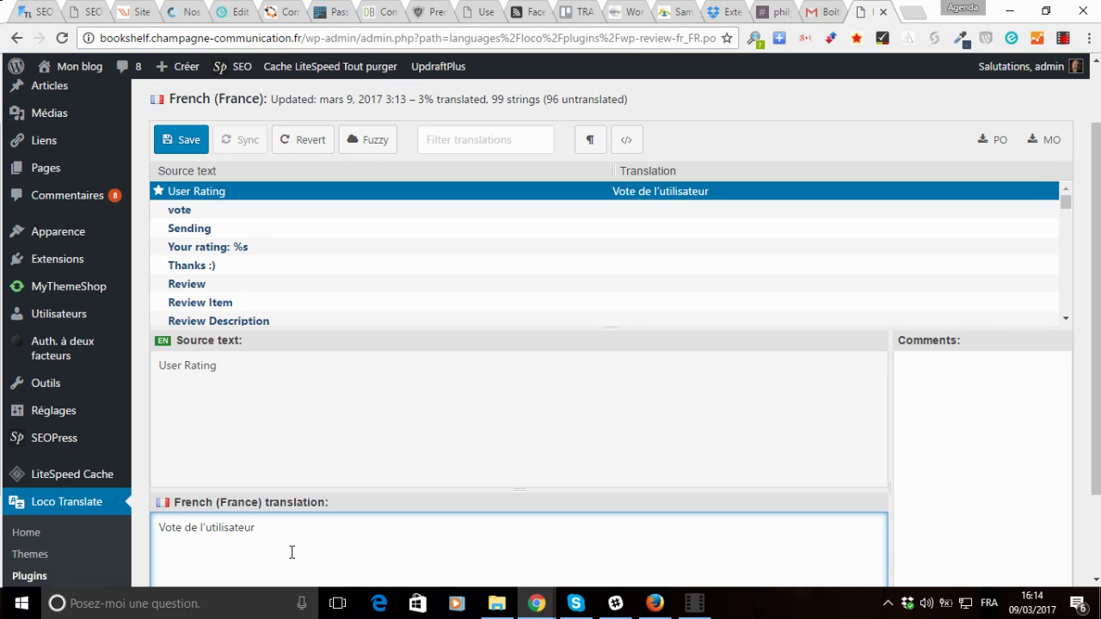
scroll(270, 347, down, 2)
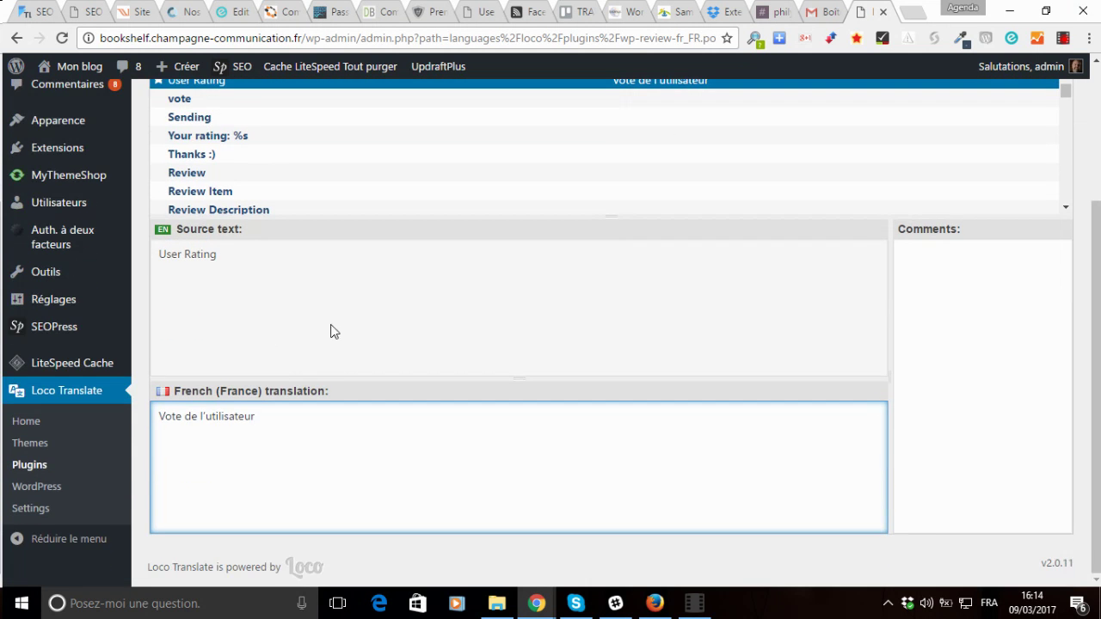
Translate the string "vote" with the singular form "vote" and the plural form "votes"
scroll(335, 336, up, 3)
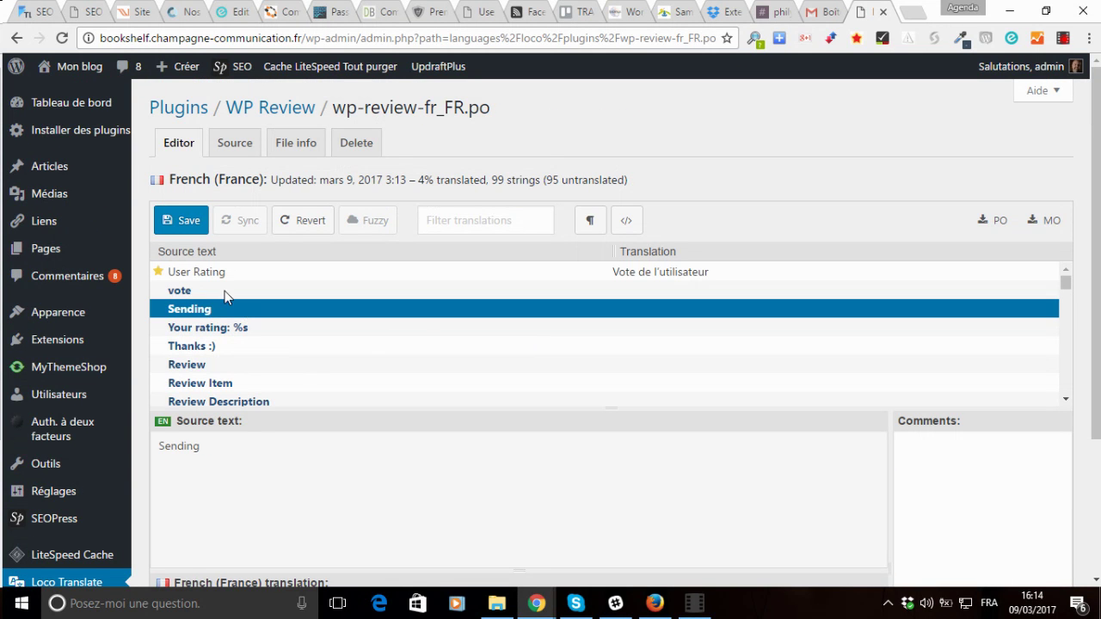
click(224, 291)
scroll(309, 487, down, 2)
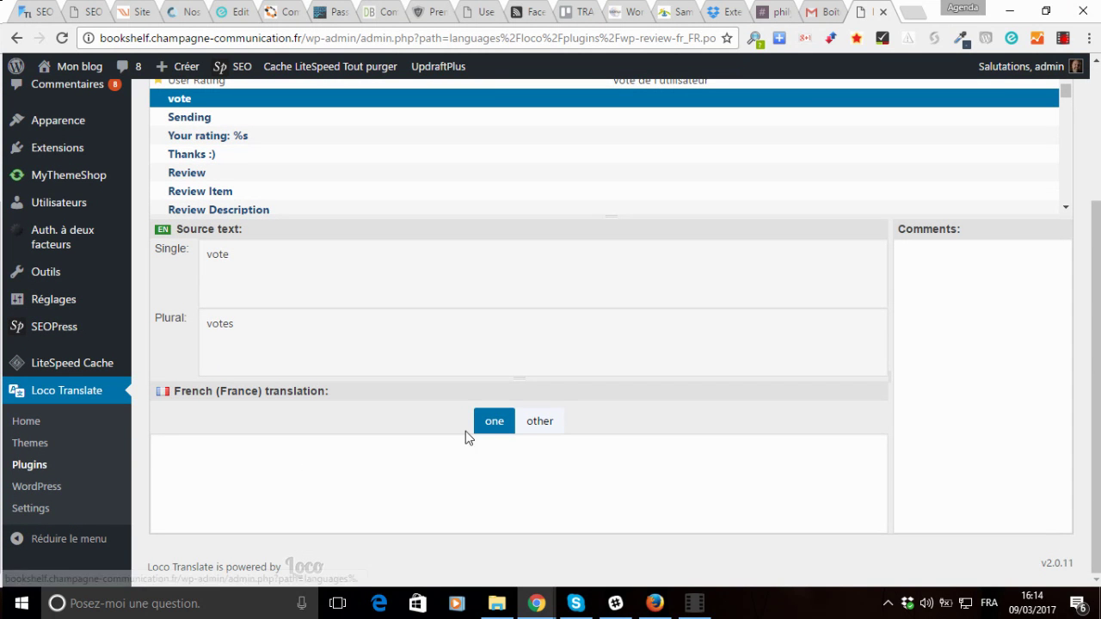
click(276, 467)
text(vote)
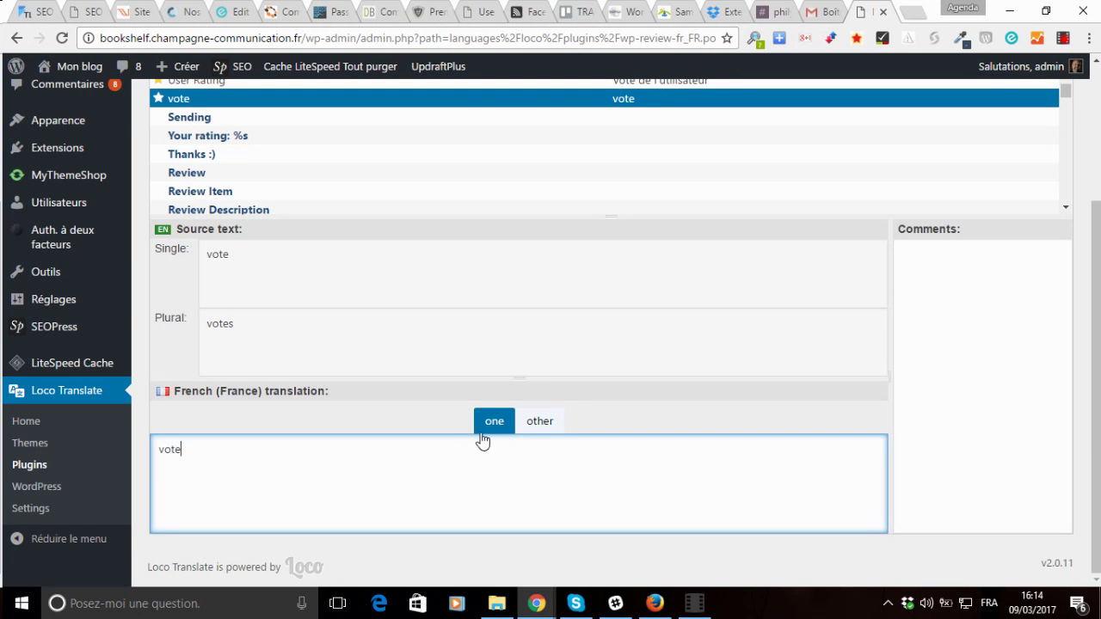
click(551, 422)
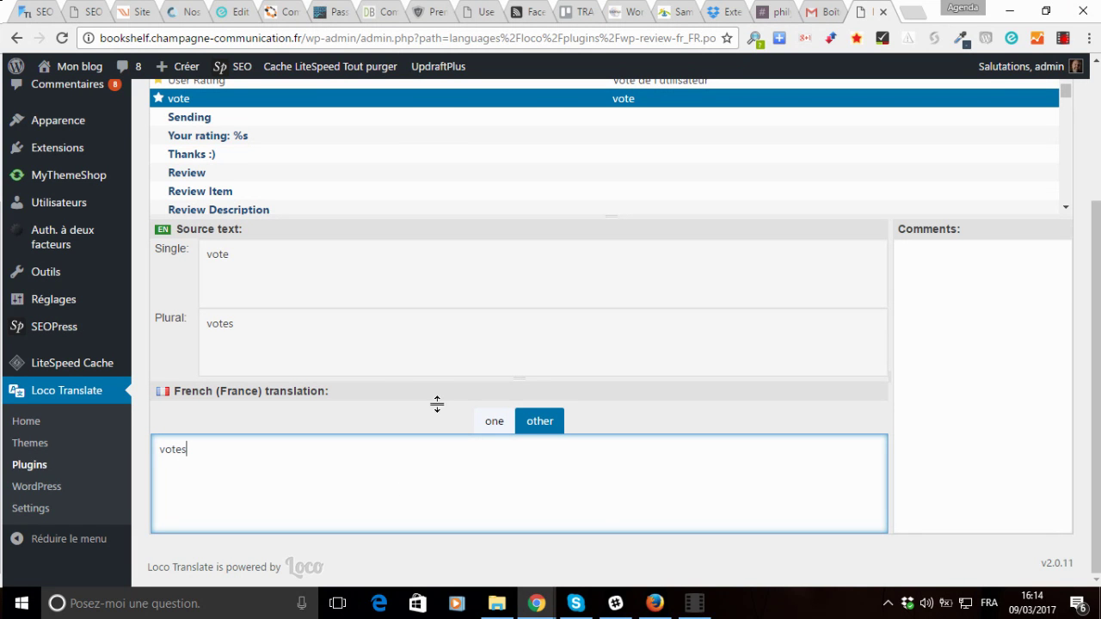
click(494, 420)
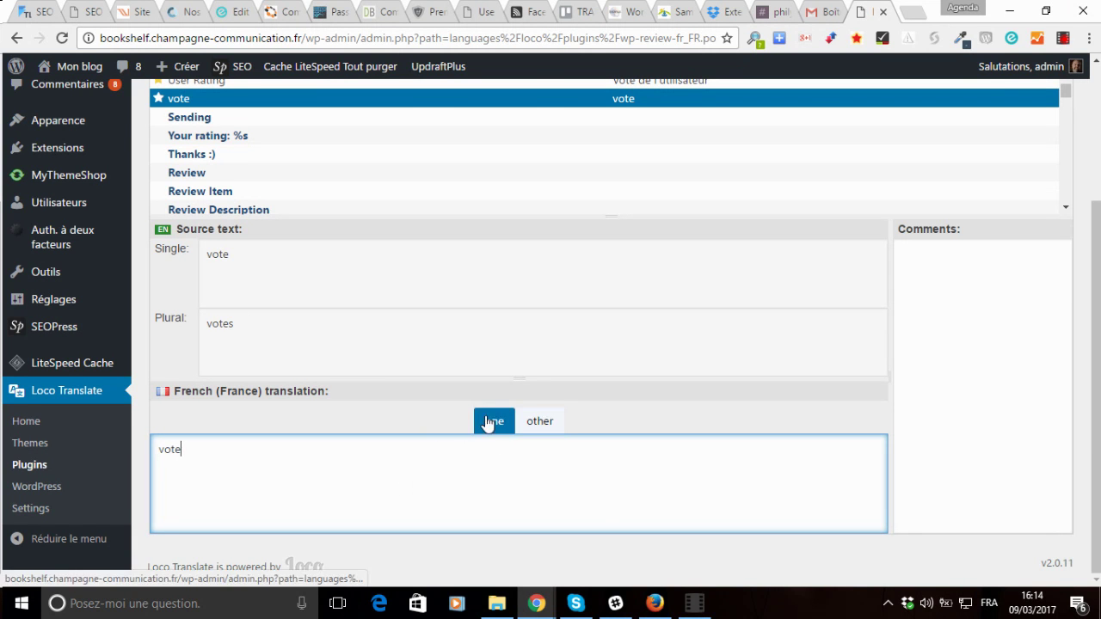
Revert the unsaved translations of "User Rating" and "vote", reloading the page without saving
scroll(312, 311, up, 2)
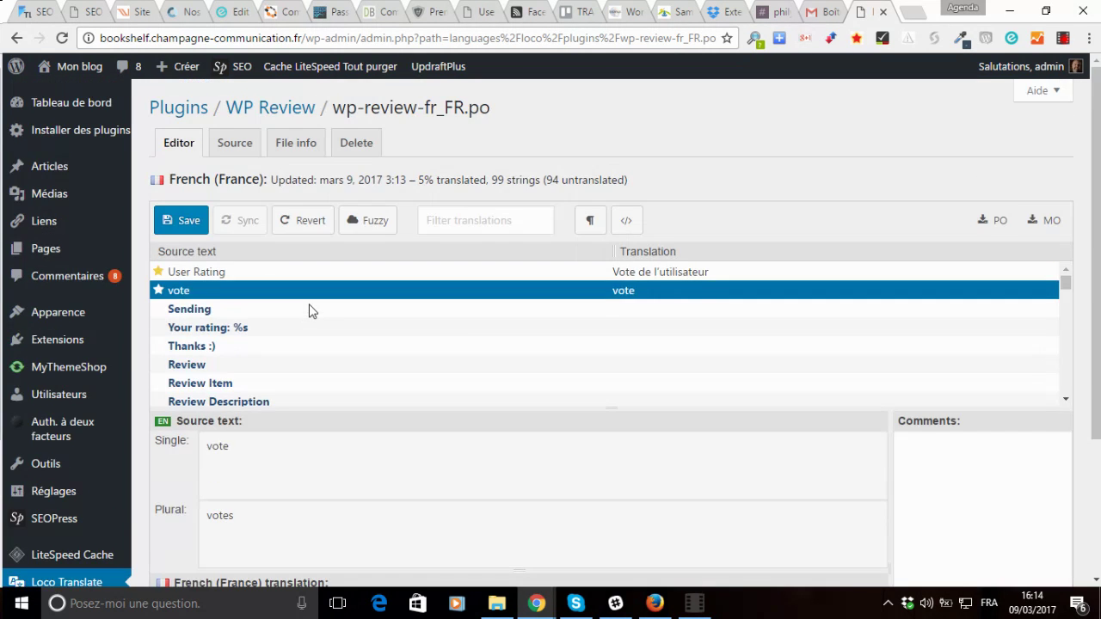
click(233, 274)
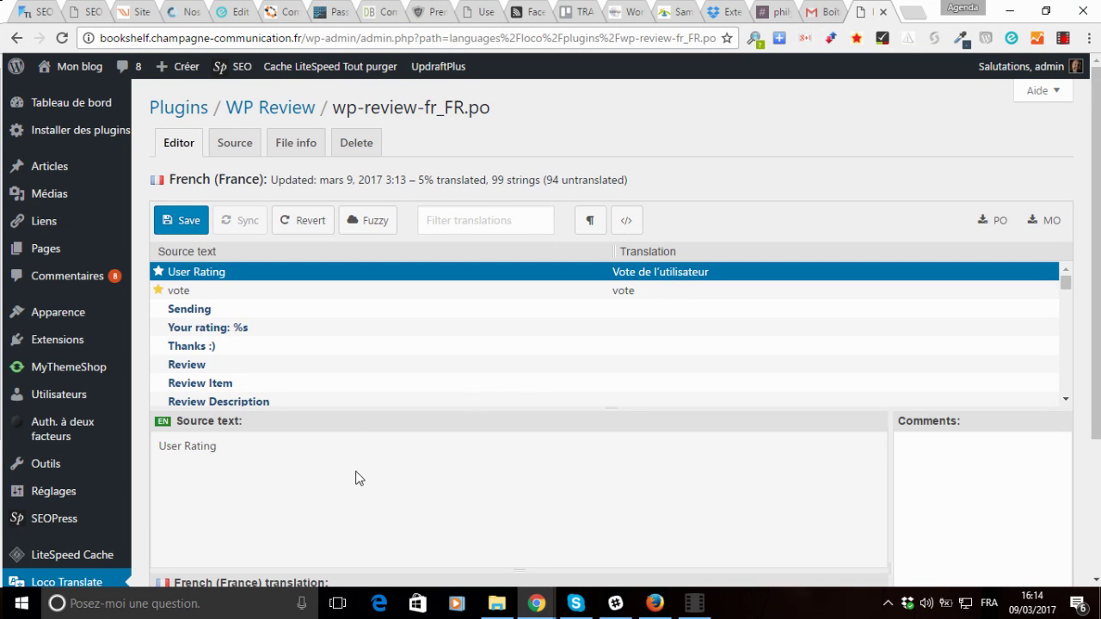
scroll(353, 473, down, 1)
scroll(339, 462, up, 1)
click(311, 222)
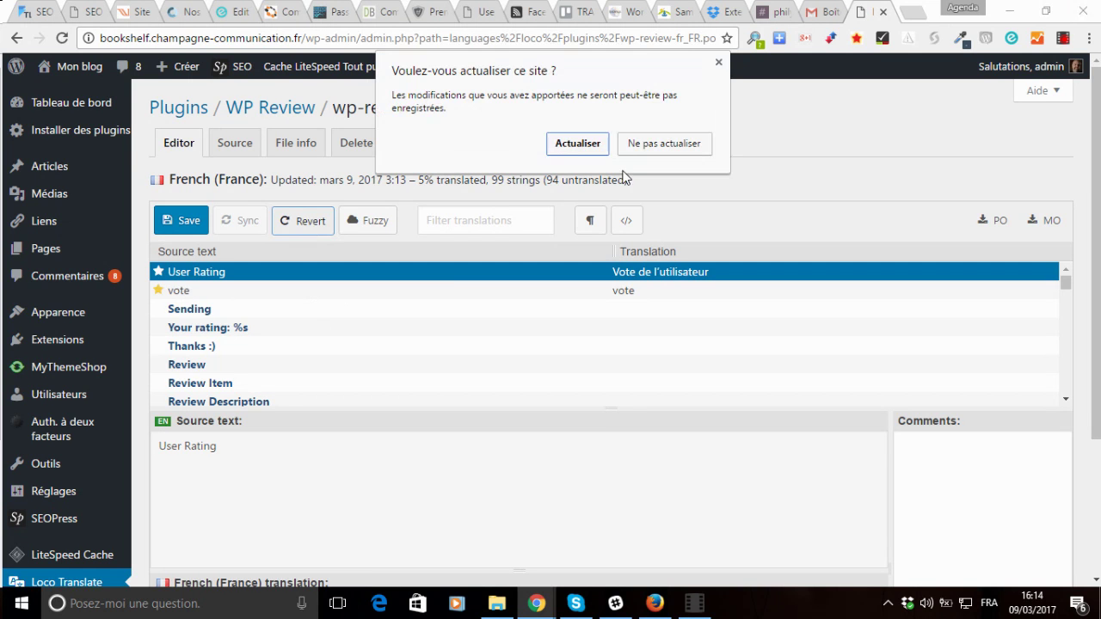
click(578, 142)
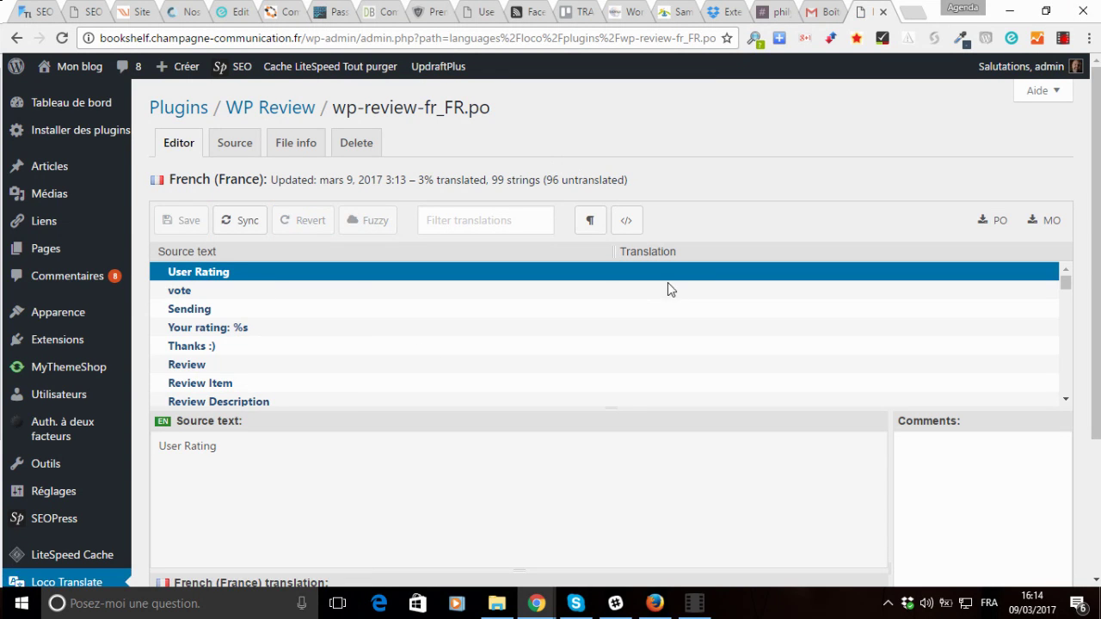
Enter "Vote de l'utilisateur" again as the French translation of "User Rating"
scroll(482, 295, down, 3)
scroll(430, 295, up, 3)
scroll(404, 370, down, 3)
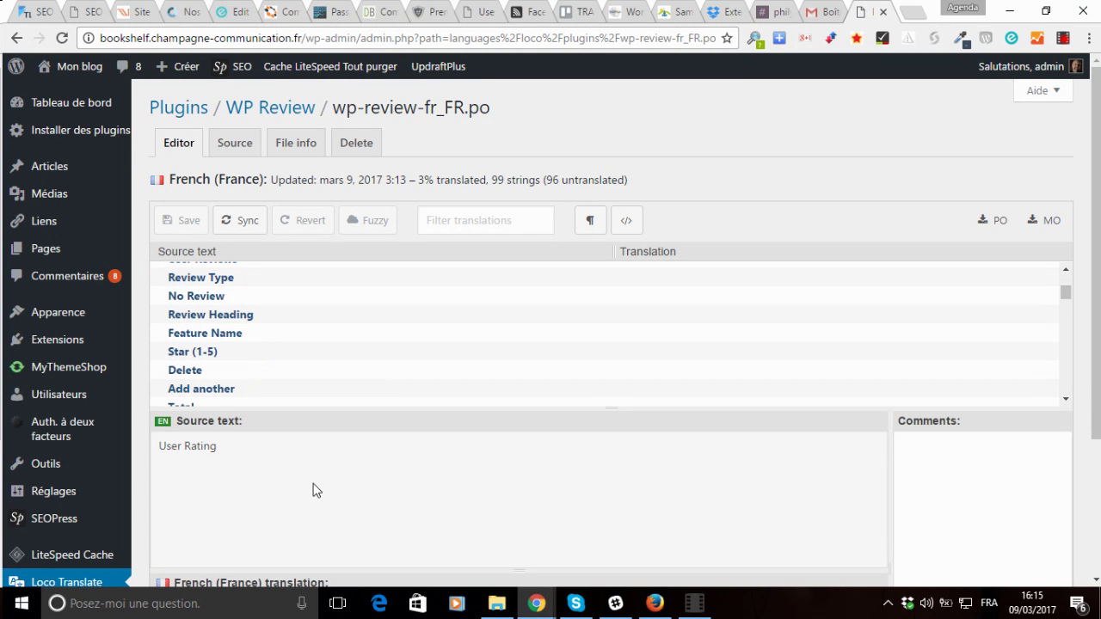
scroll(325, 546, down, 2)
click(325, 509)
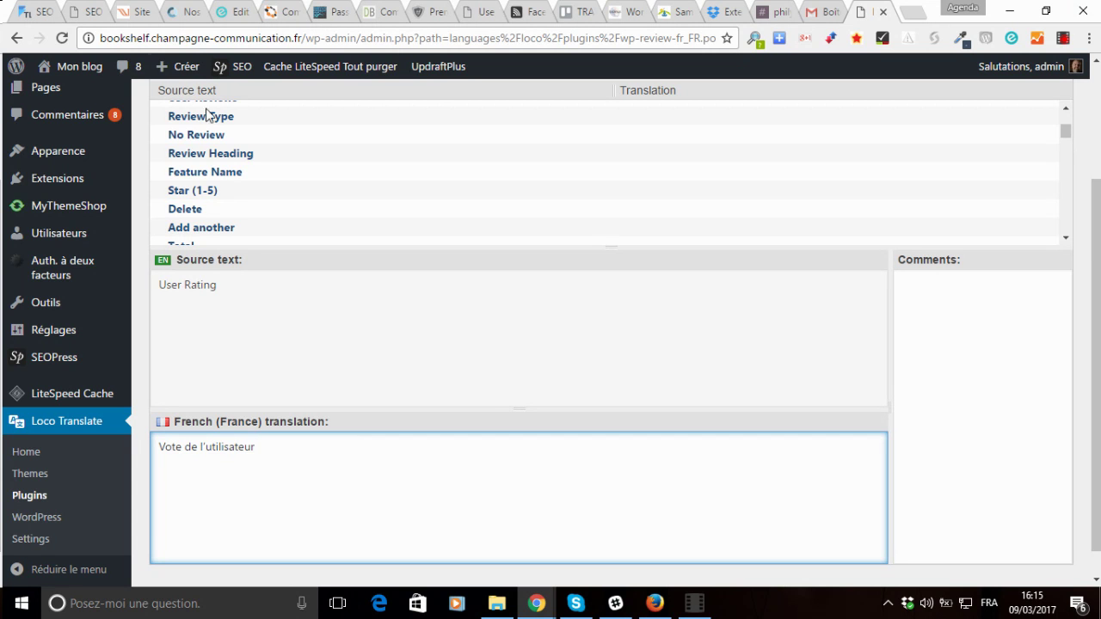
Translate the source string "No Review" as "Aucune évaluation"
click(210, 138)
click(296, 469)
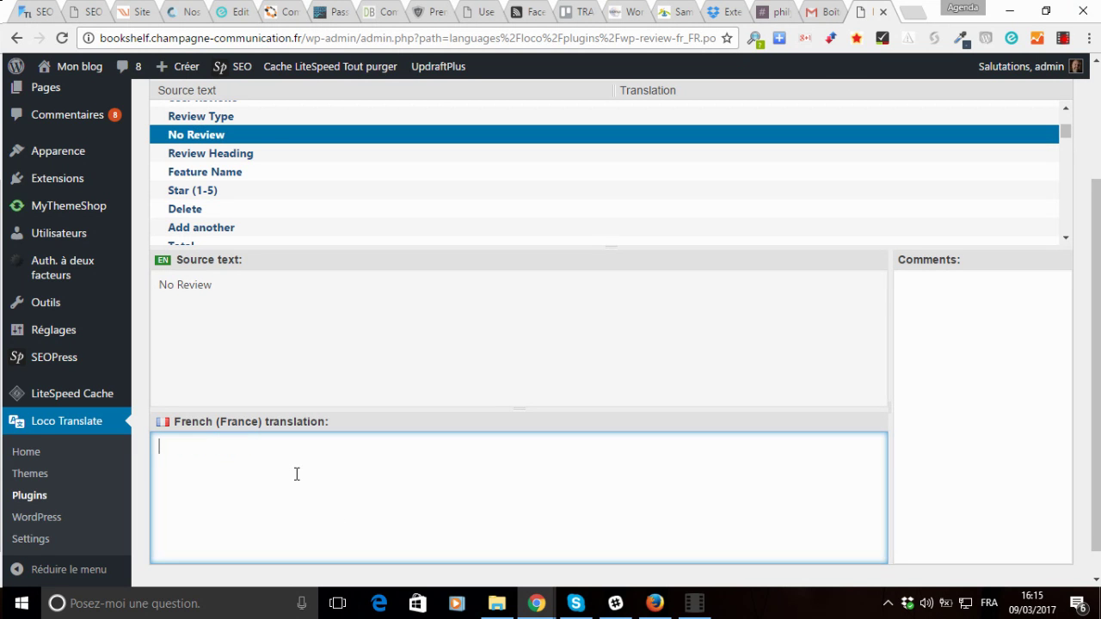
text(Aucune évalua)
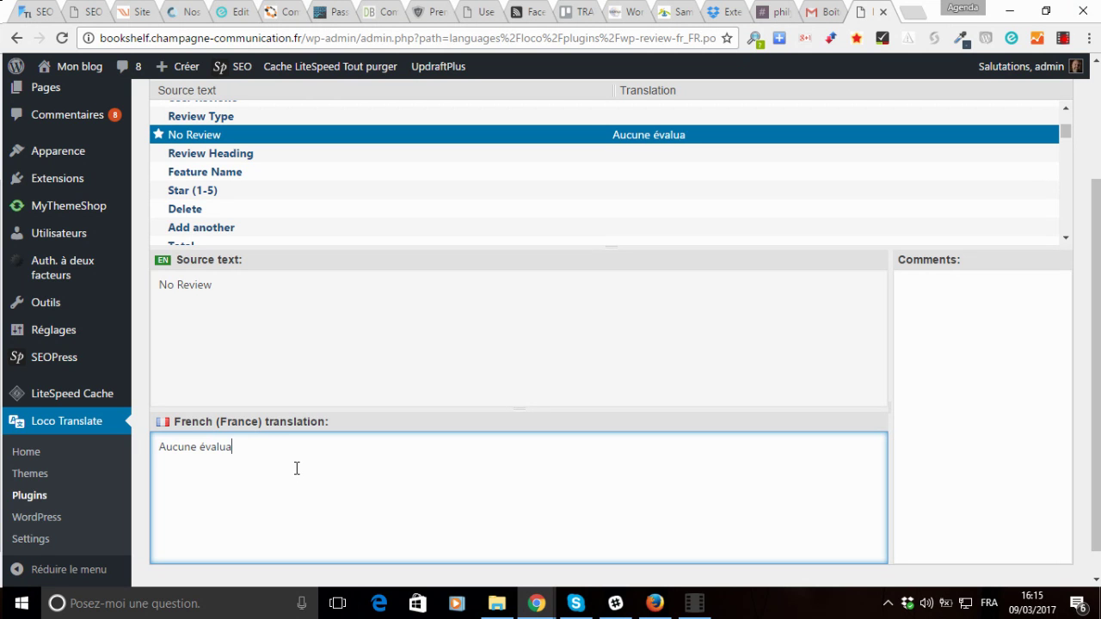
text(tion)
Mark the "User Rating" translation as fuzzy and save the French translation file
scroll(275, 368, up, 2)
scroll(369, 339, up, 3)
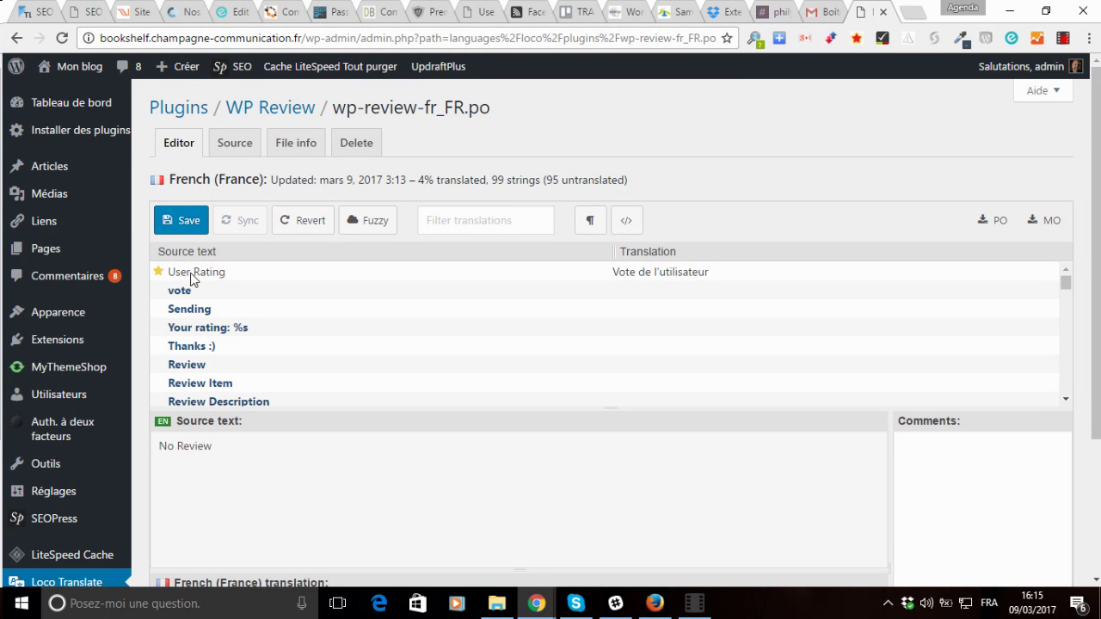
click(245, 272)
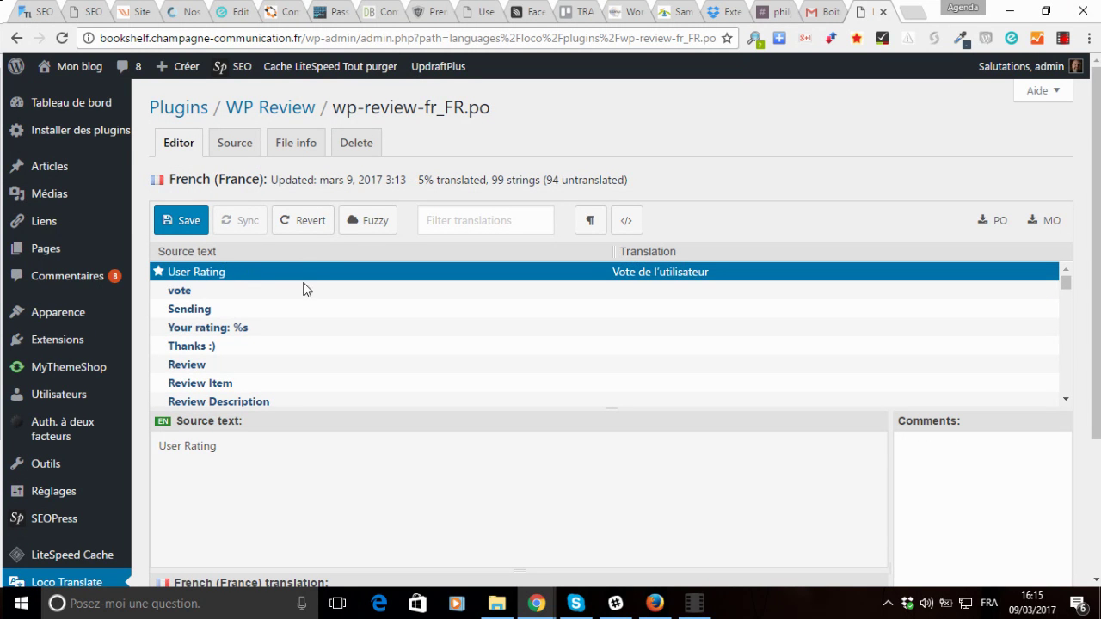
click(383, 220)
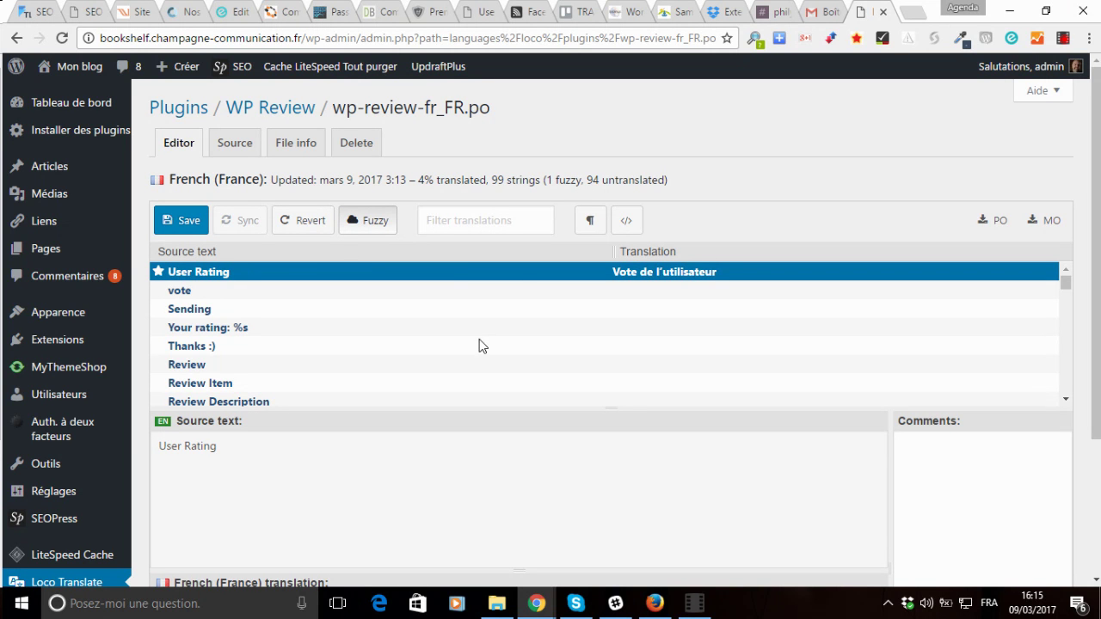
scroll(479, 344, down, 2)
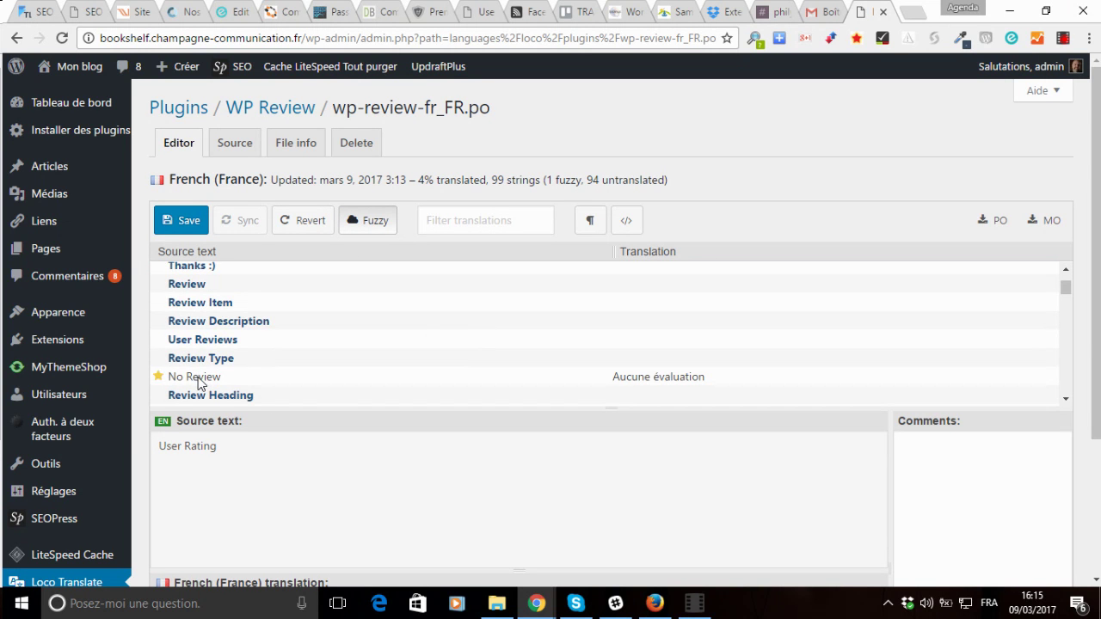
click(189, 221)
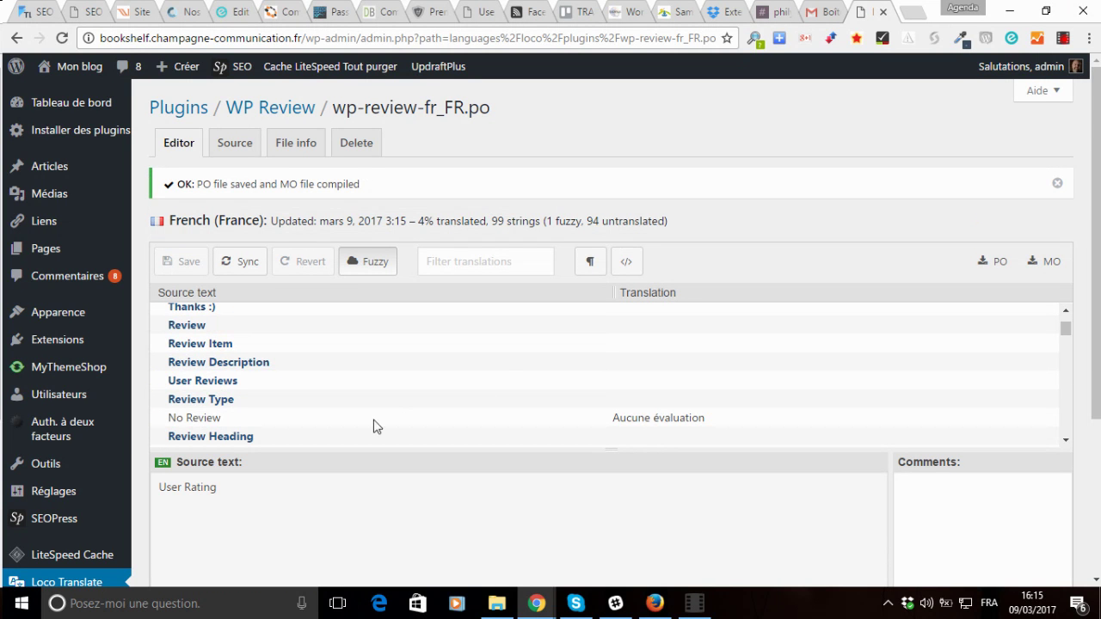
Review the saved string list, comparing how the fuzzy "User Rating" entry, the translated "No Review" entry and the untranslated strings are marked
scroll(328, 401, up, 2)
scroll(328, 402, down, 4)
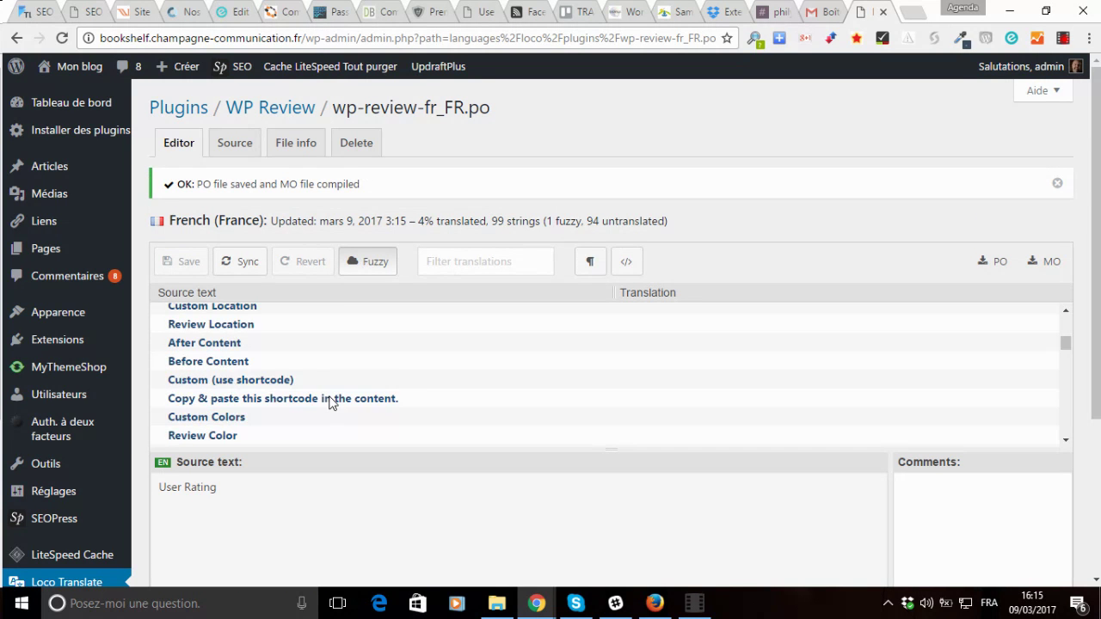
scroll(327, 431, up, 5)
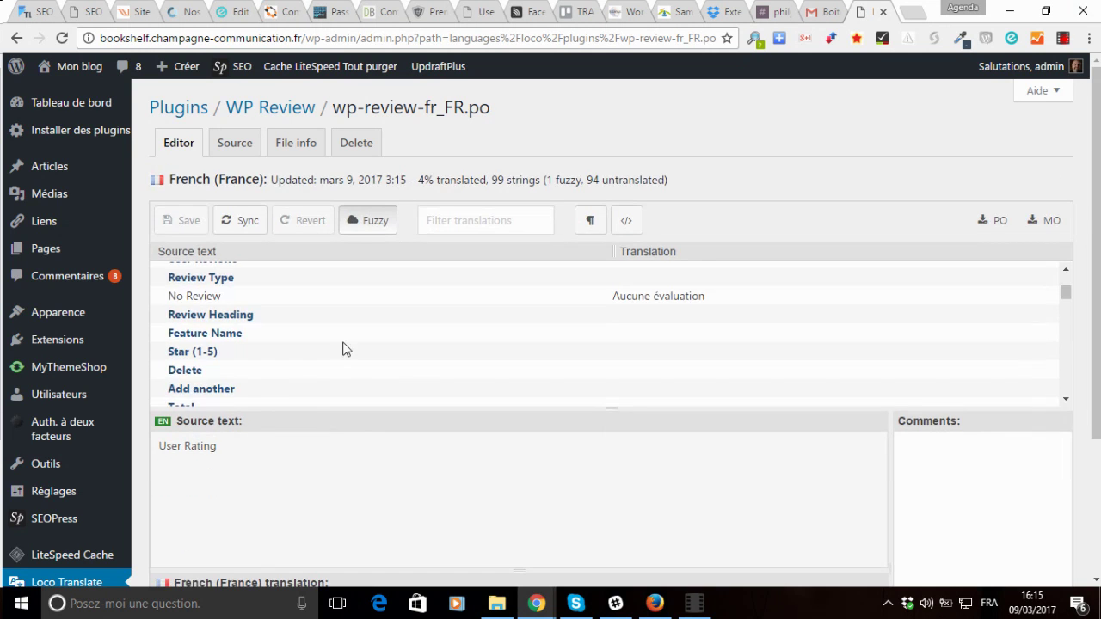
scroll(473, 500, down, 2)
scroll(264, 423, up, 2)
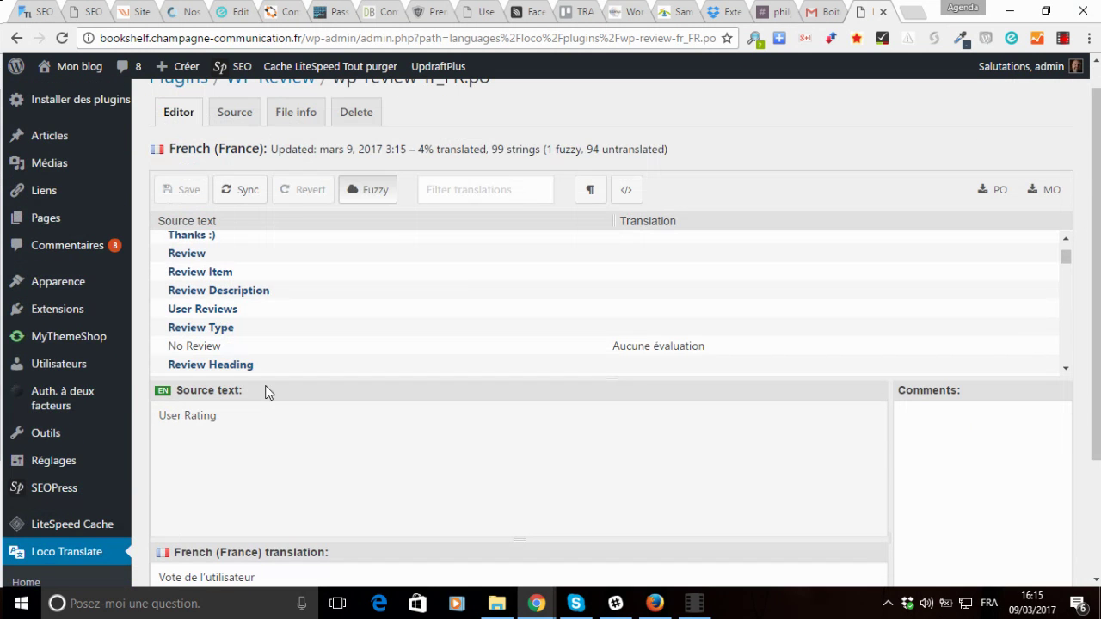
scroll(461, 284, up, 2)
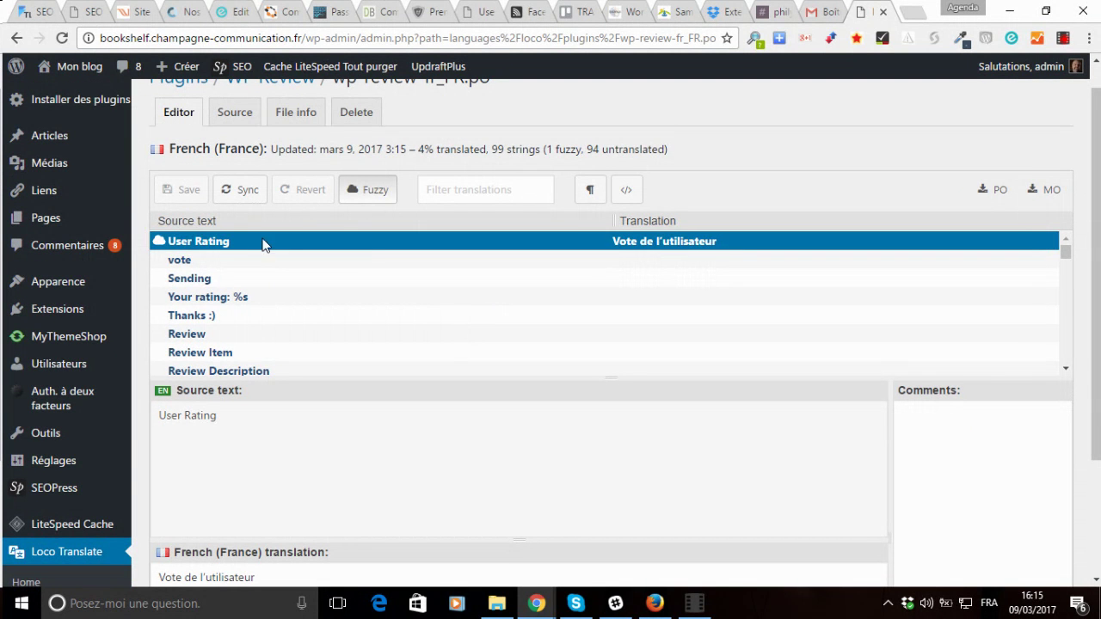
click(378, 281)
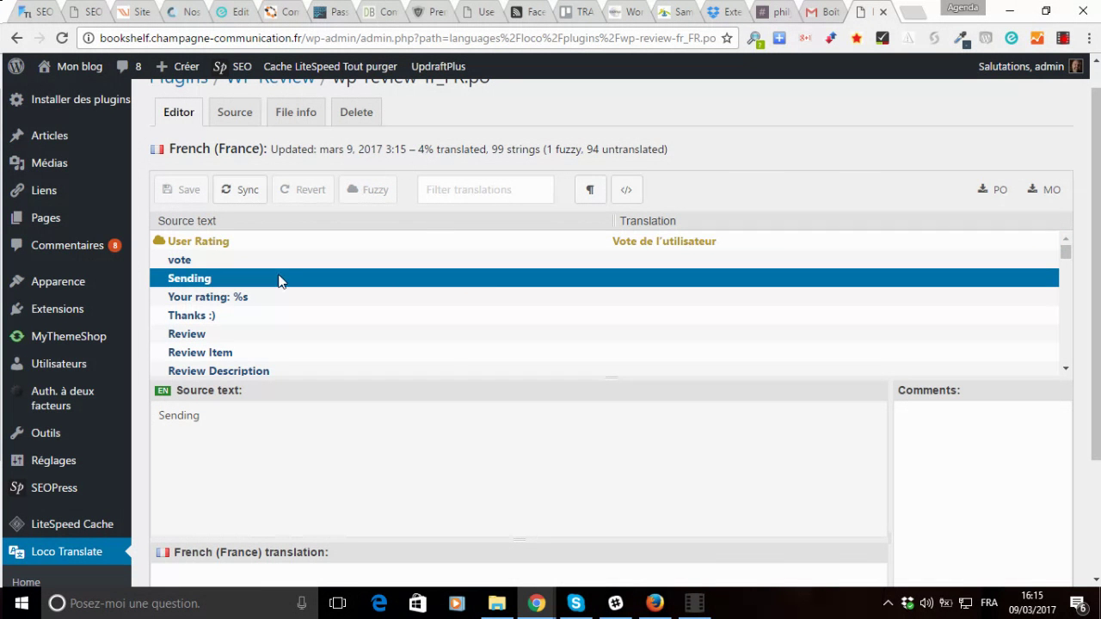
Examine the source code of wp-review-fr_FR.po, from its header through the msgid and msgstr entries
scroll(348, 275, up, 1)
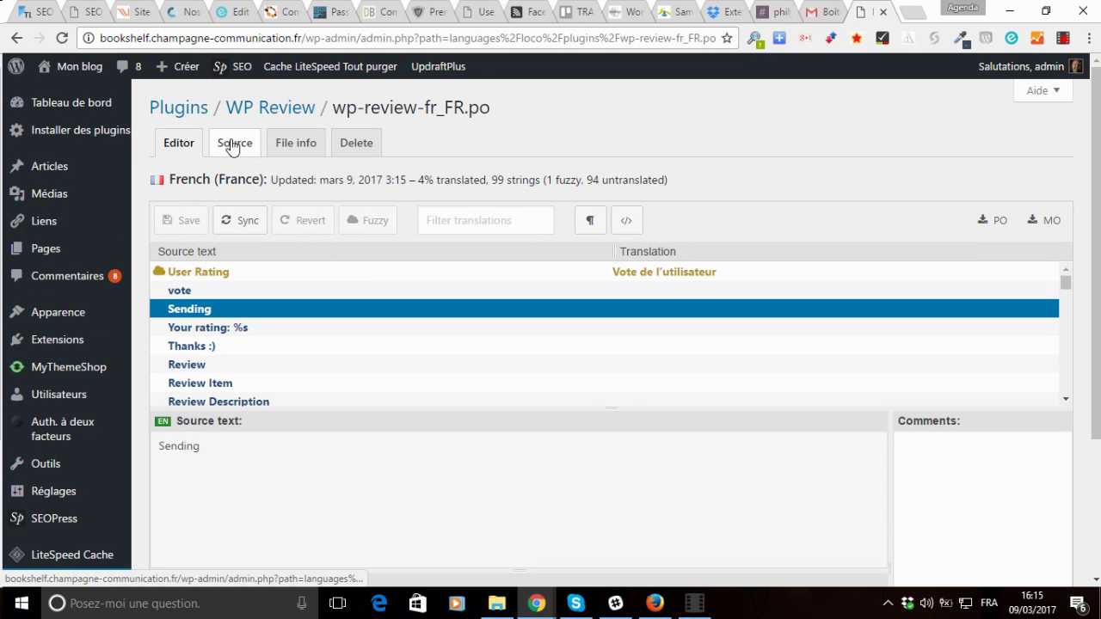
click(231, 143)
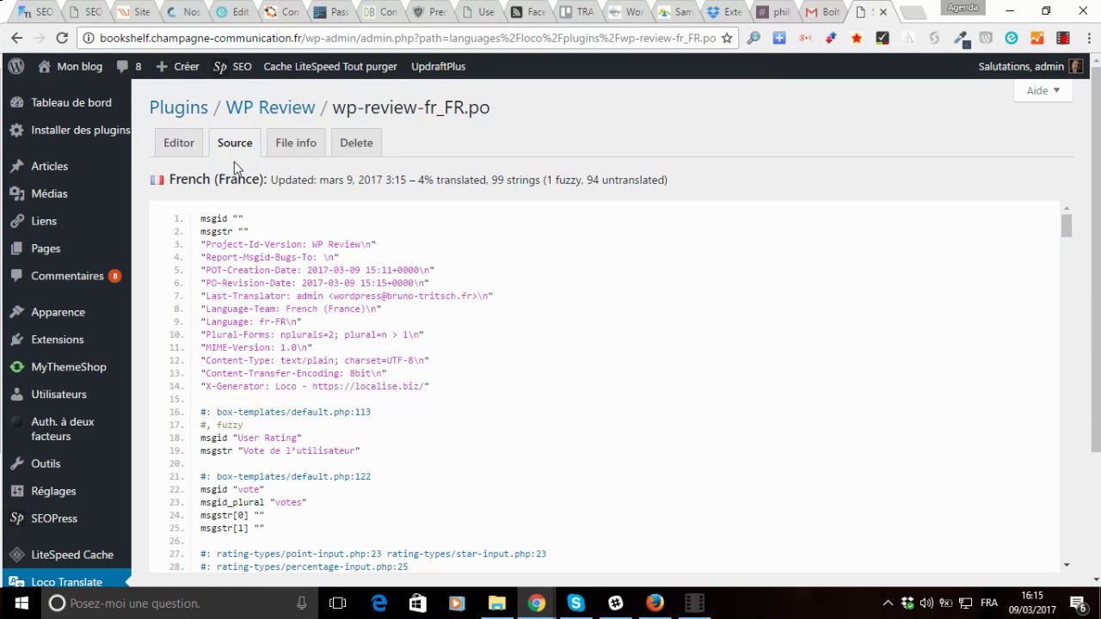
scroll(482, 395, down, 3)
scroll(479, 410, down, 15)
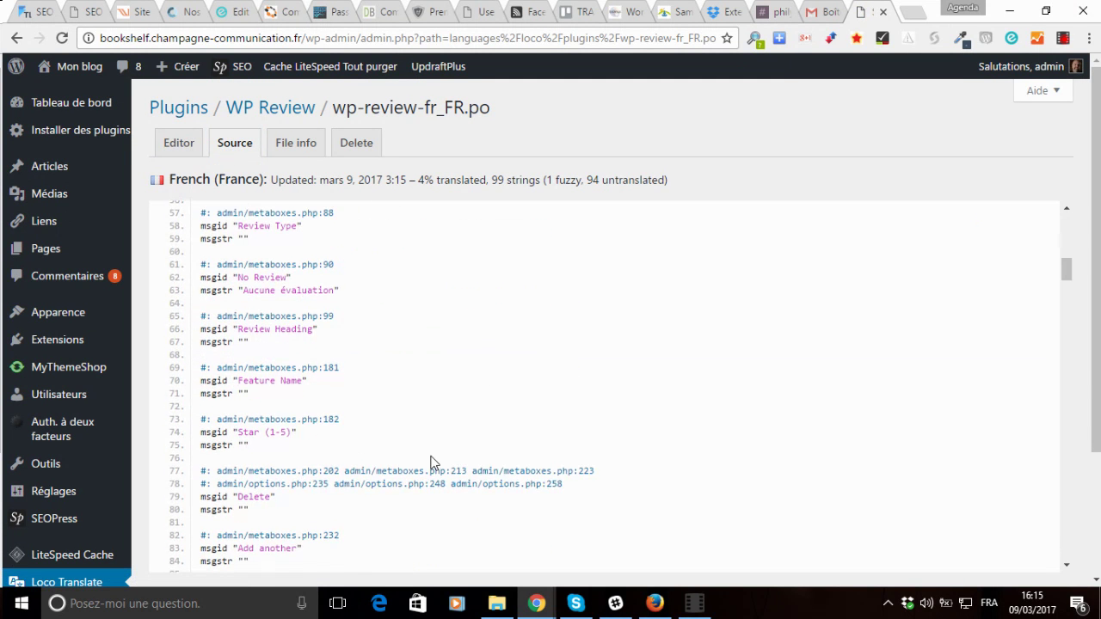
scroll(359, 396, down, 1)
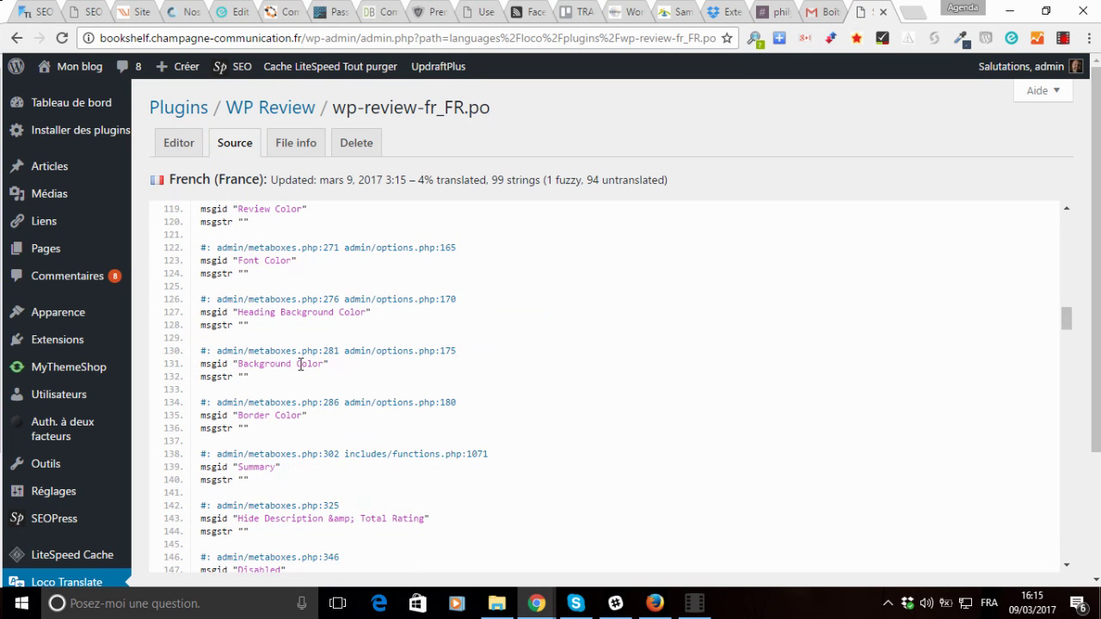
double_click(260, 369)
scroll(366, 415, down, 6)
scroll(361, 417, down, 20)
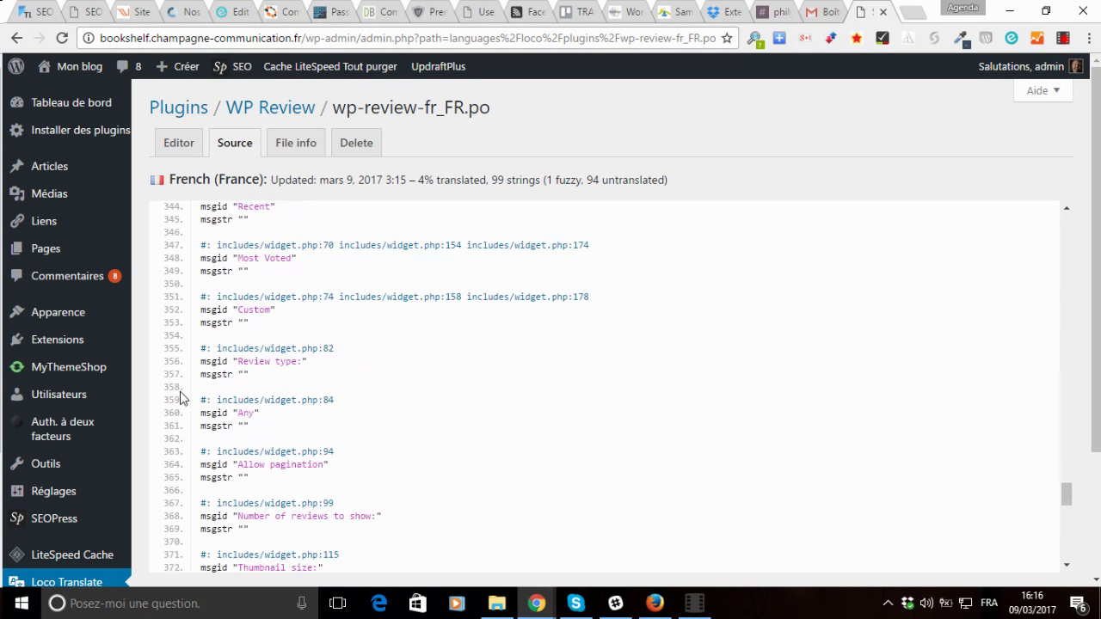
scroll(177, 397, down, 5)
scroll(198, 370, up, 18)
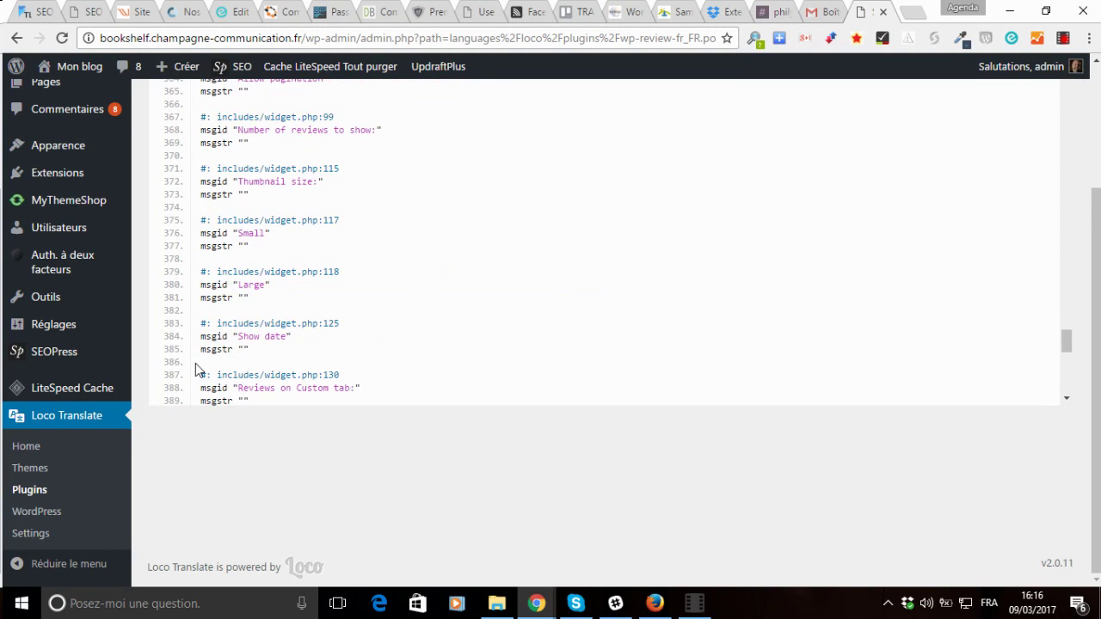
scroll(193, 368, up, 20)
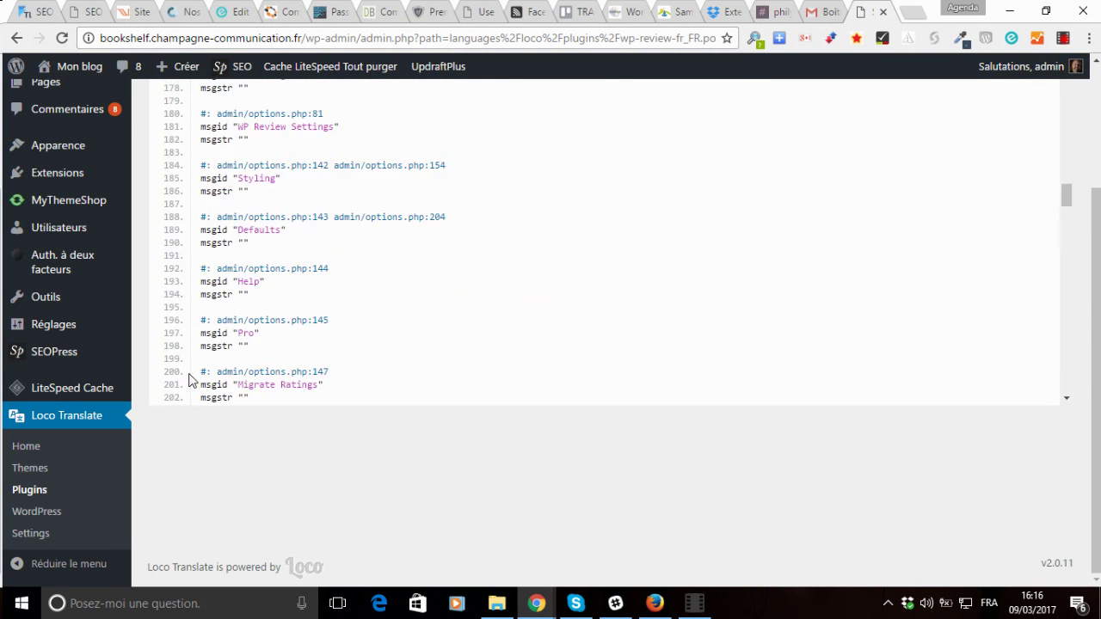
scroll(189, 382, up, 4)
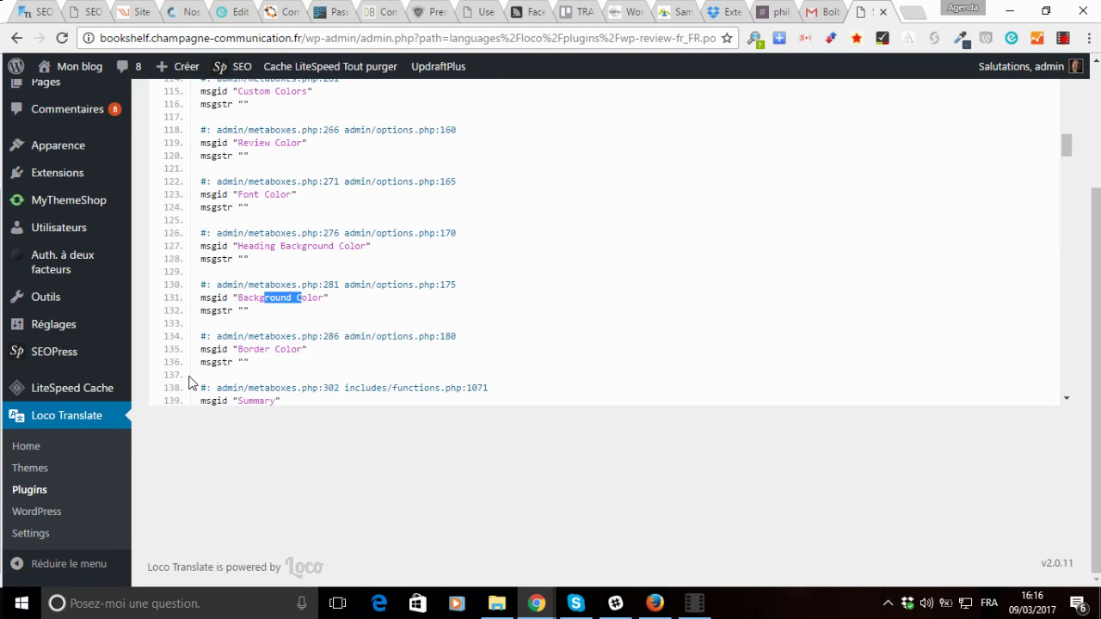
scroll(792, 270, up, 10)
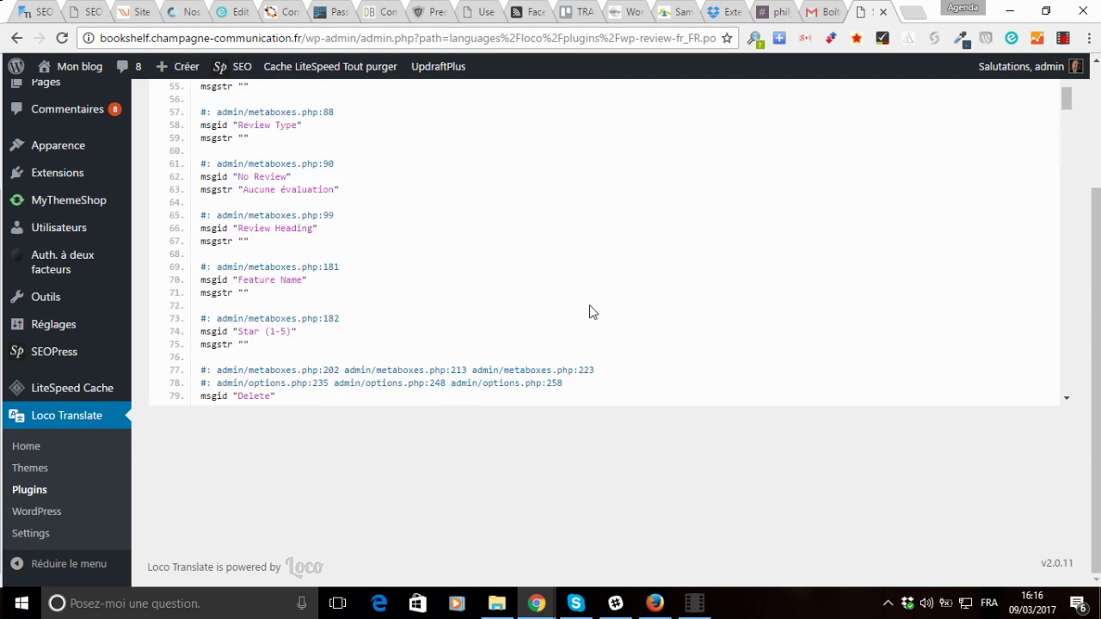
scroll(590, 311, up, 11)
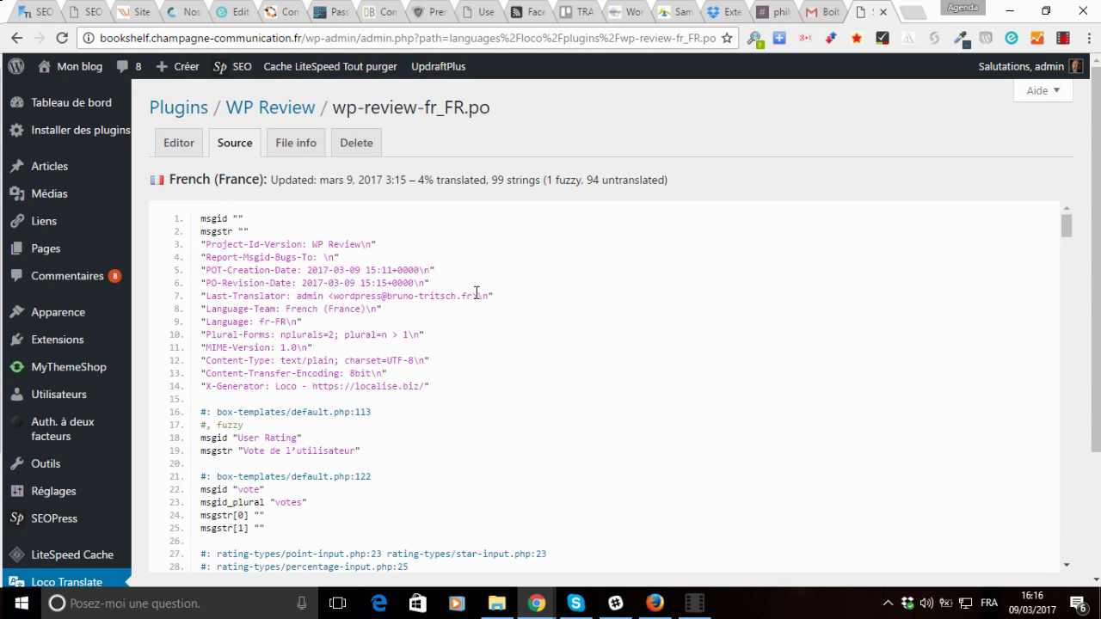
Check the file information of wp-review-fr_FR.po, including translation progress, template sync and write permissions
click(284, 143)
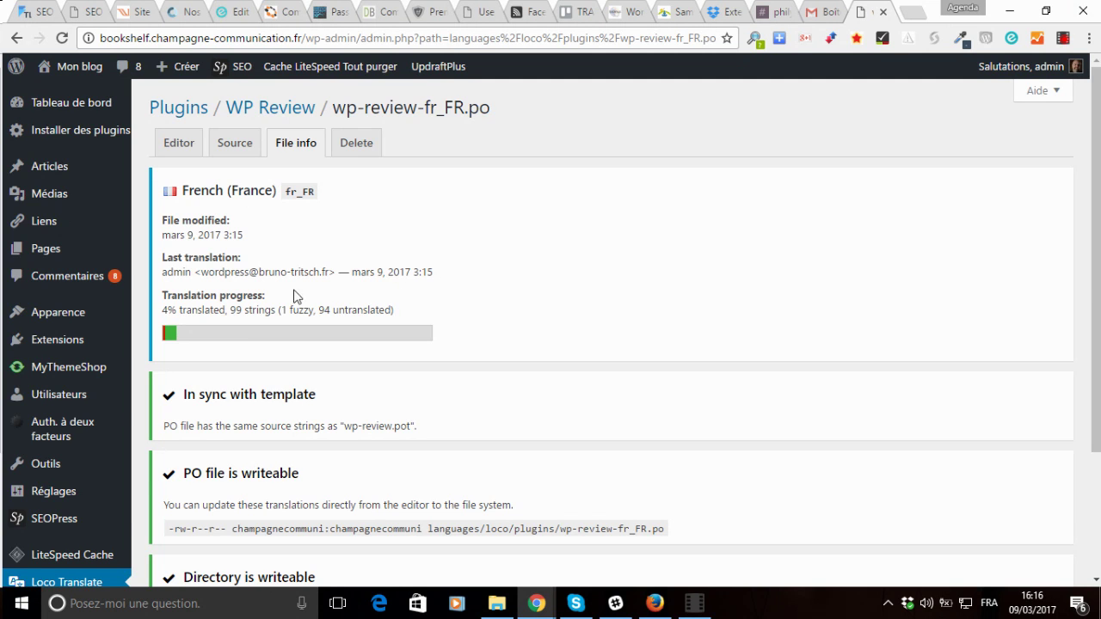
scroll(574, 348, down, 3)
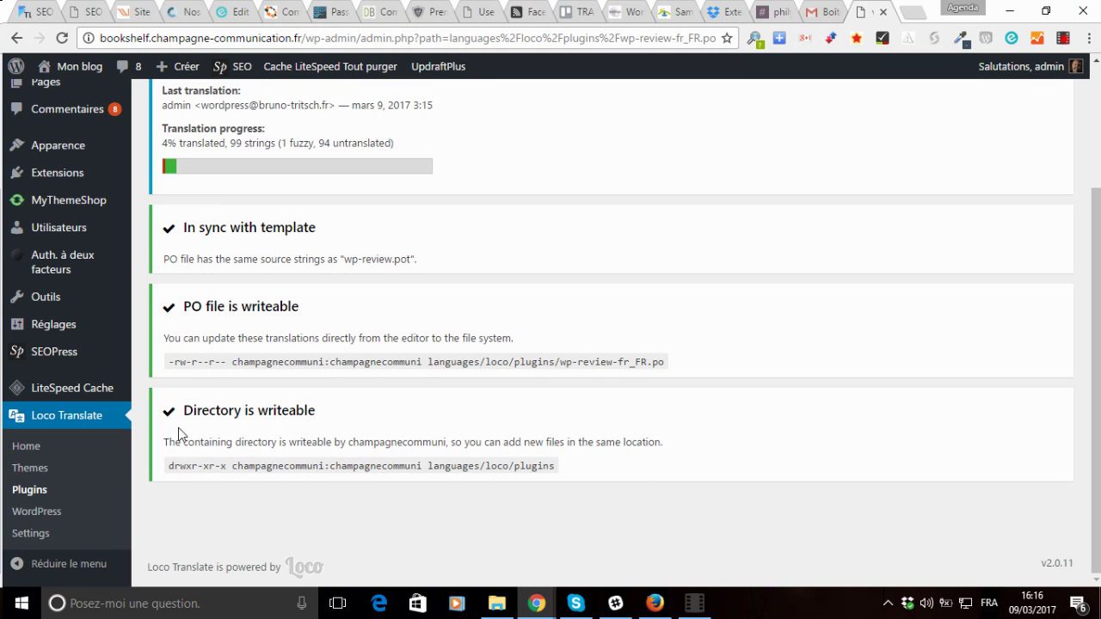
scroll(215, 206, up, 2)
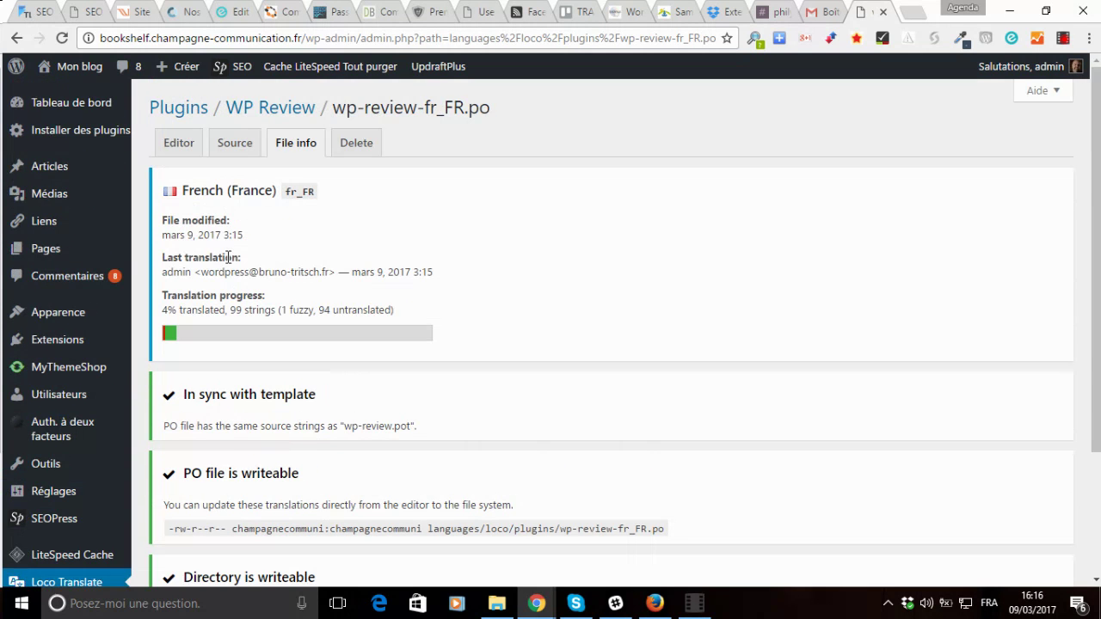
View the delete confirmation for wp-review-fr_FR.po and return to the string editor without deleting the file
click(354, 145)
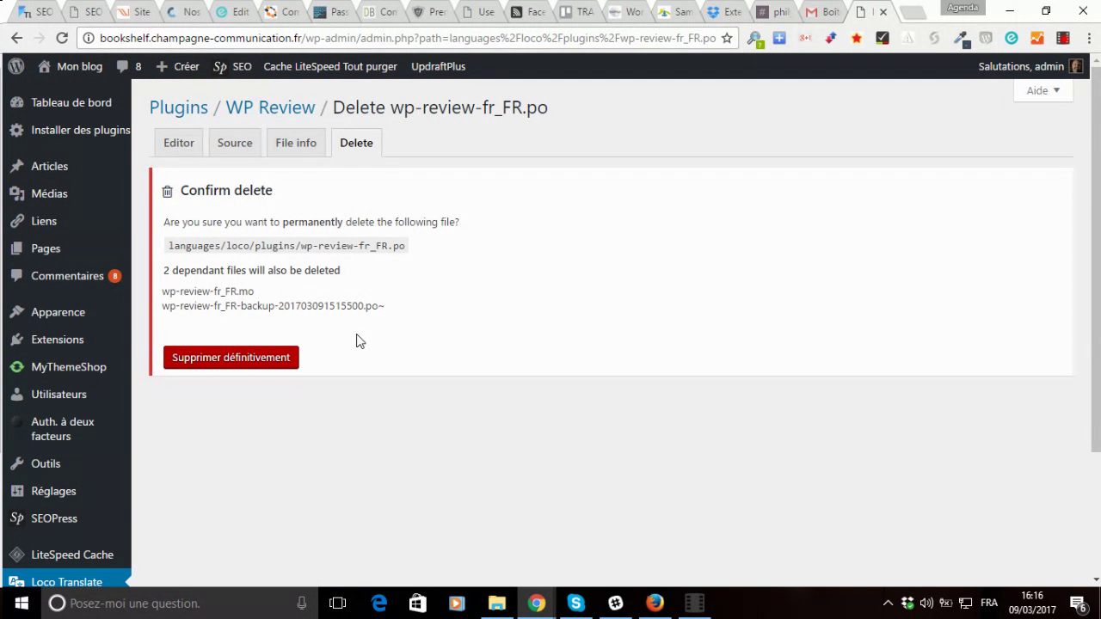
click(171, 145)
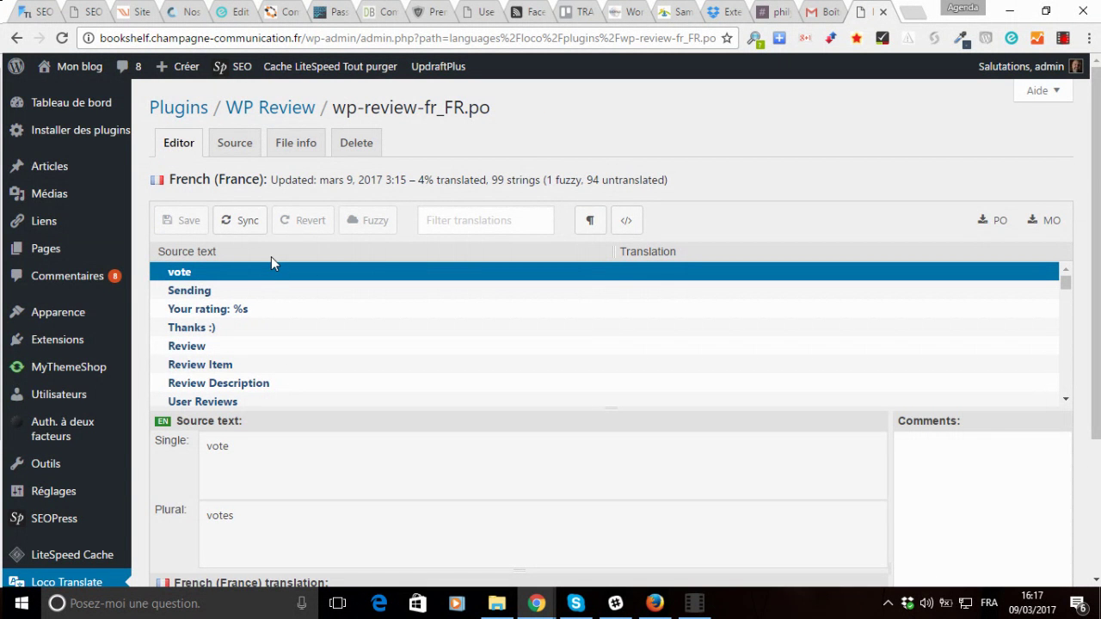
scroll(270, 256, down, 5)
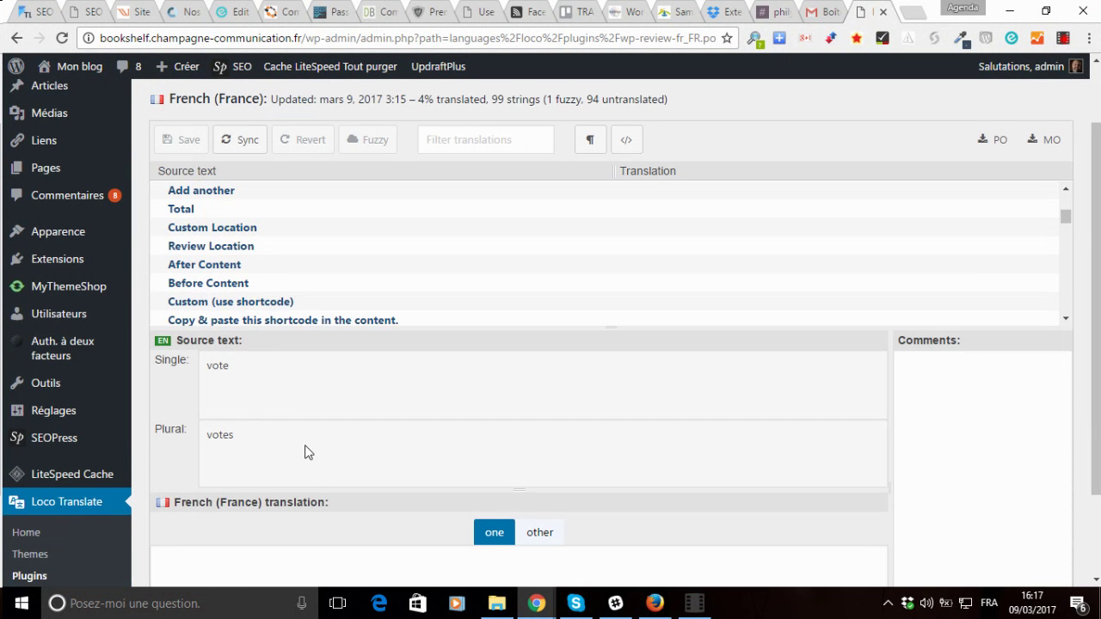
scroll(270, 457, down, 3)
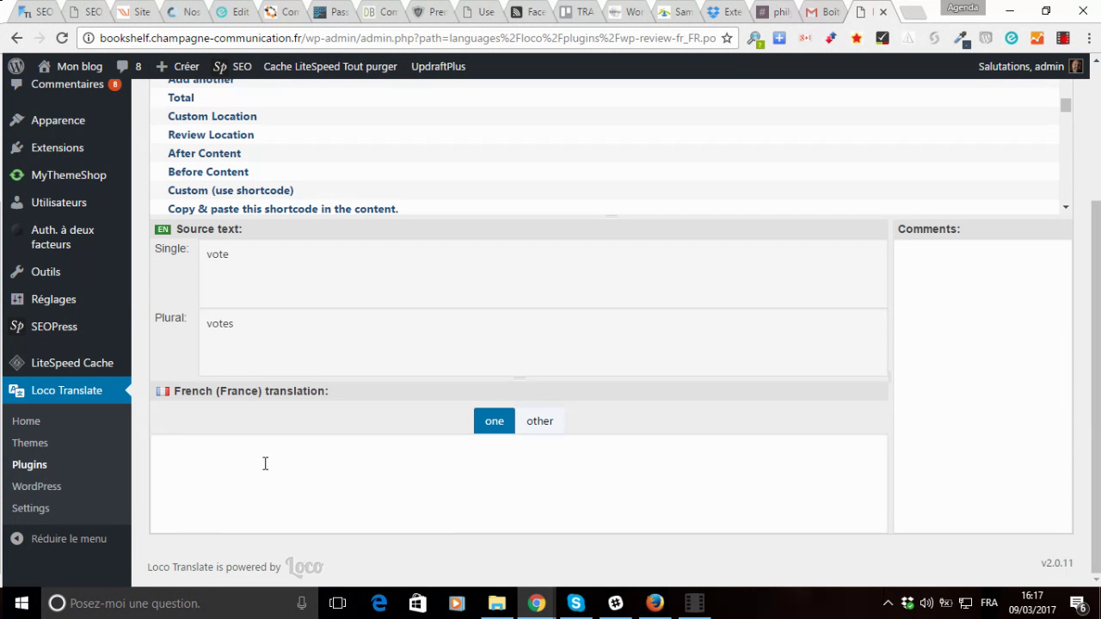